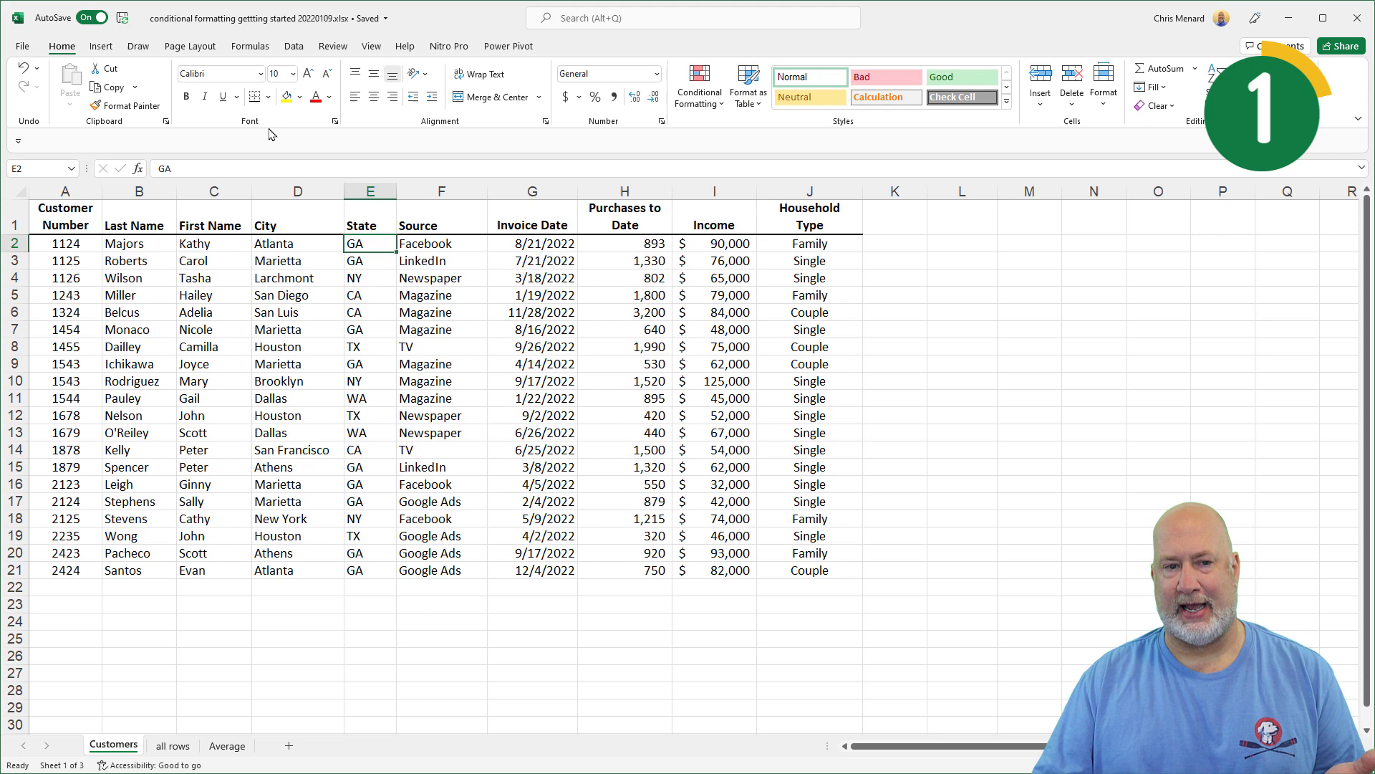
# Step: Manually fill several GA state cells yellow, then undo those fills
pyautogui.click(286, 97)
pyautogui.click(378, 260)
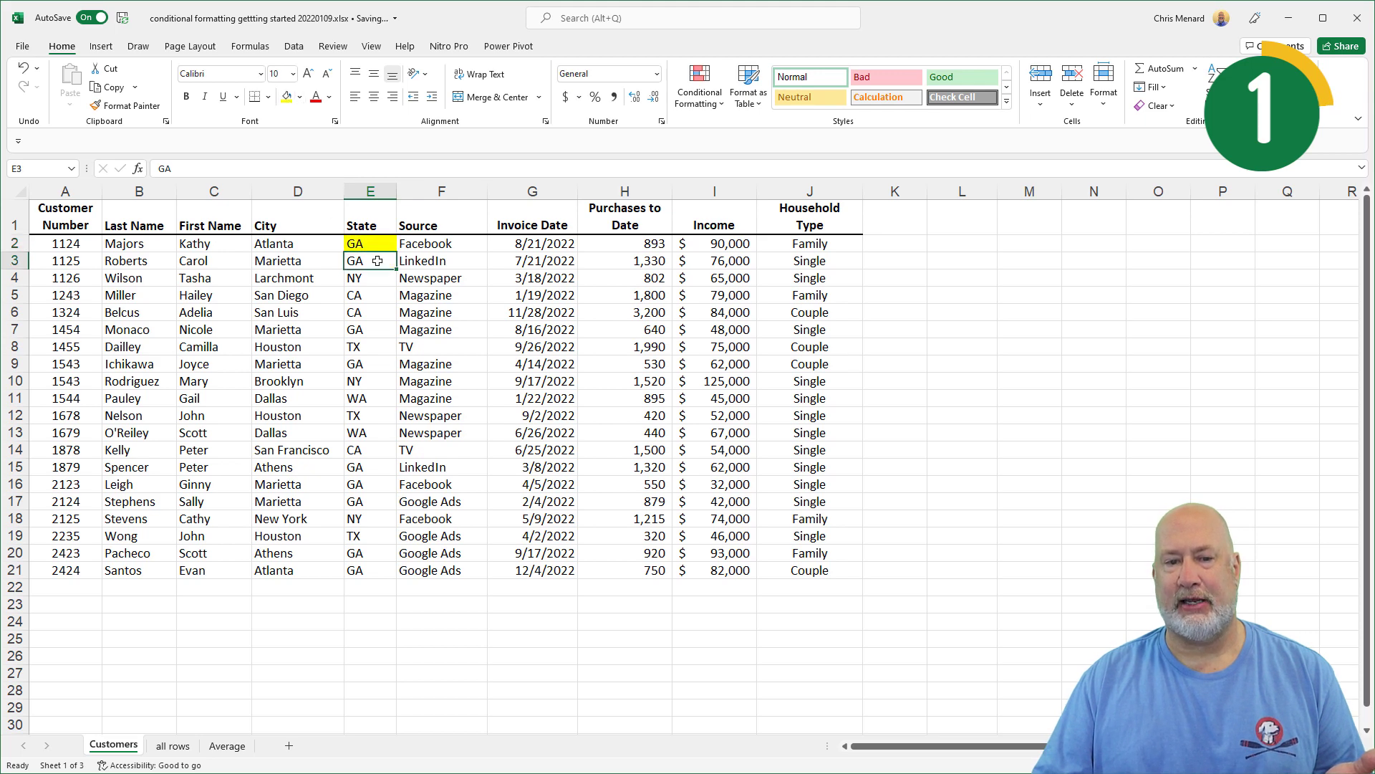
pyautogui.click(286, 97)
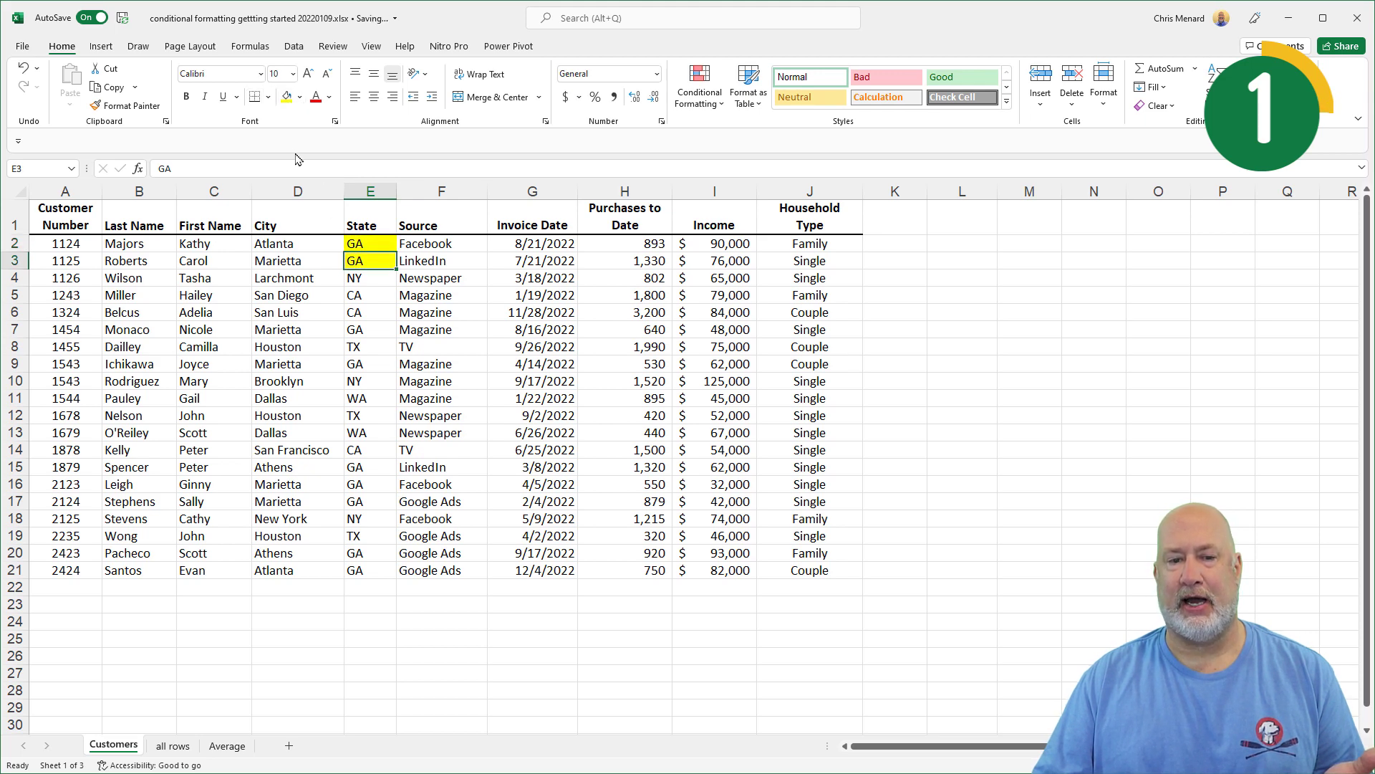
pyautogui.click(355, 329)
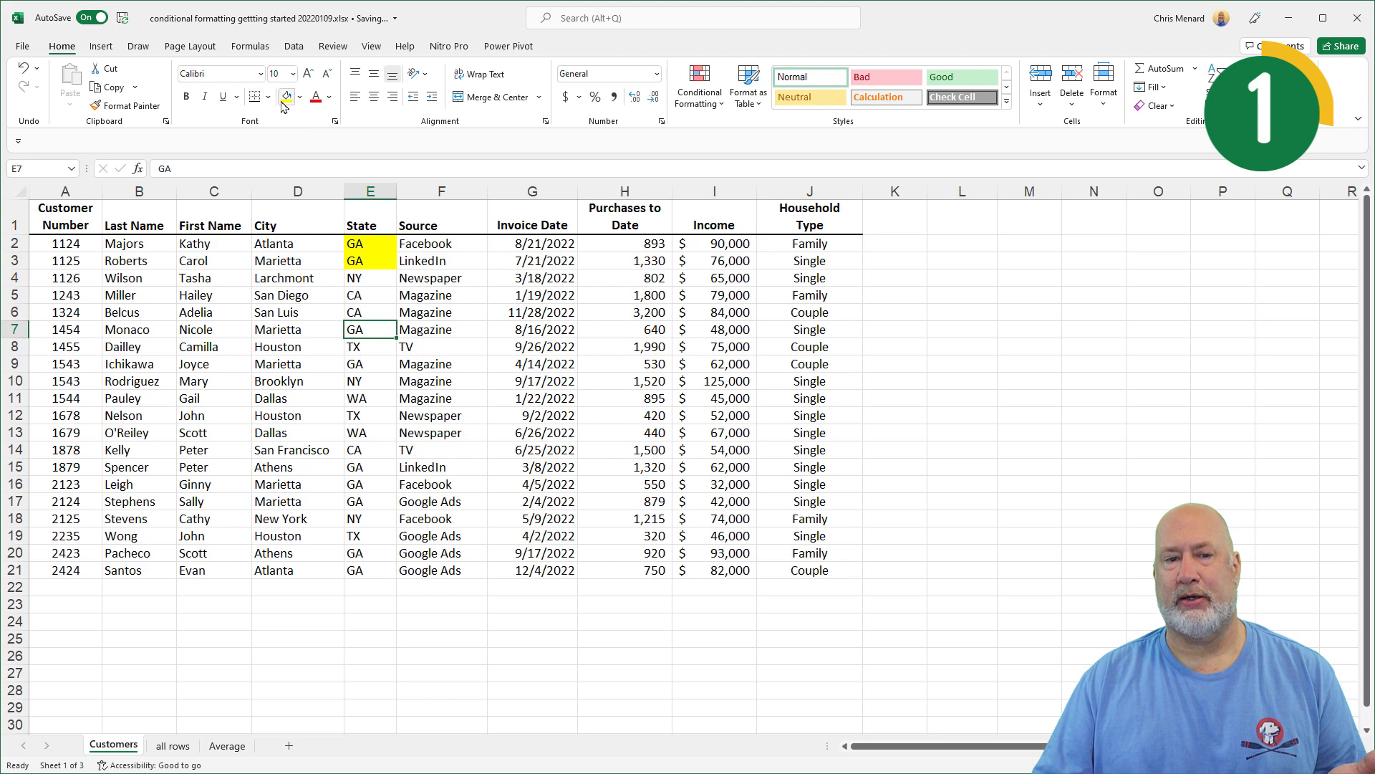
pyautogui.click(285, 98)
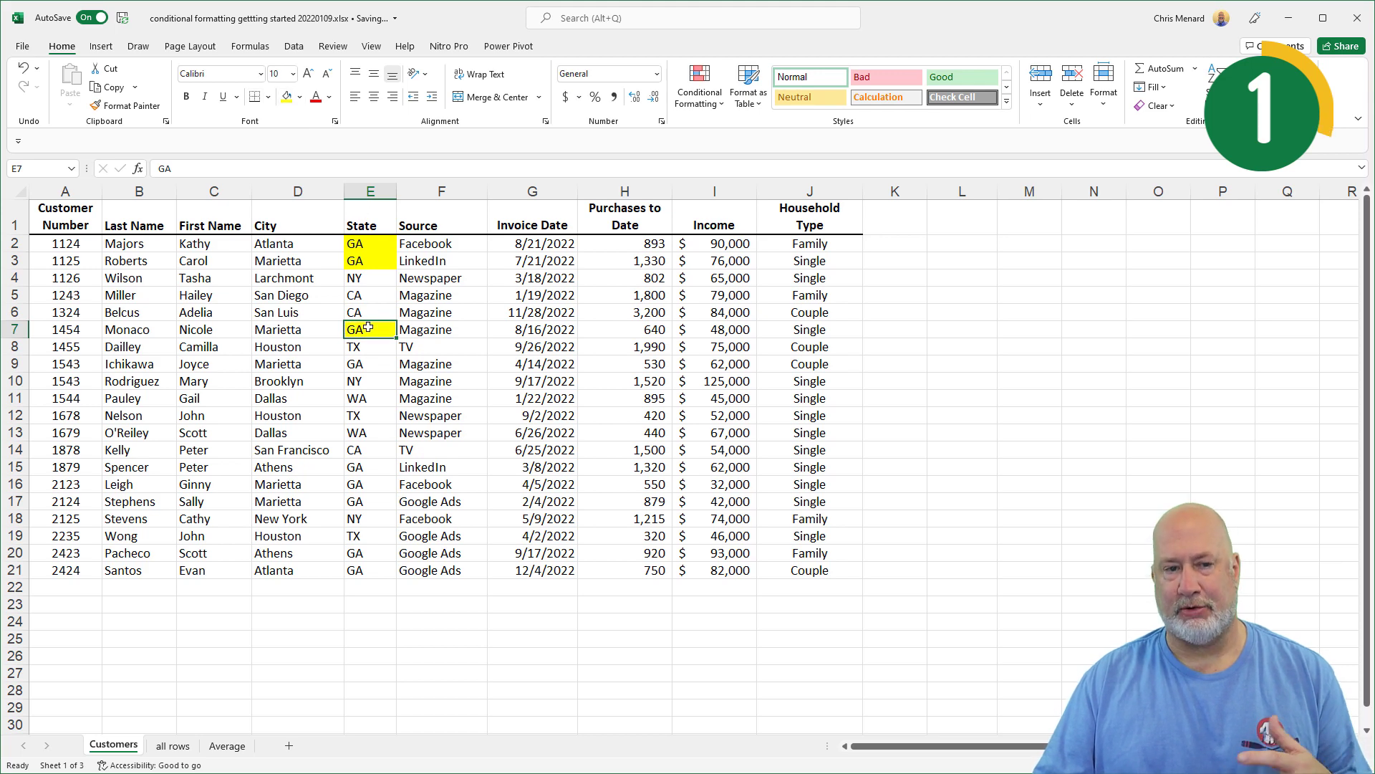
pyautogui.hotkey('ctrl', 'z')
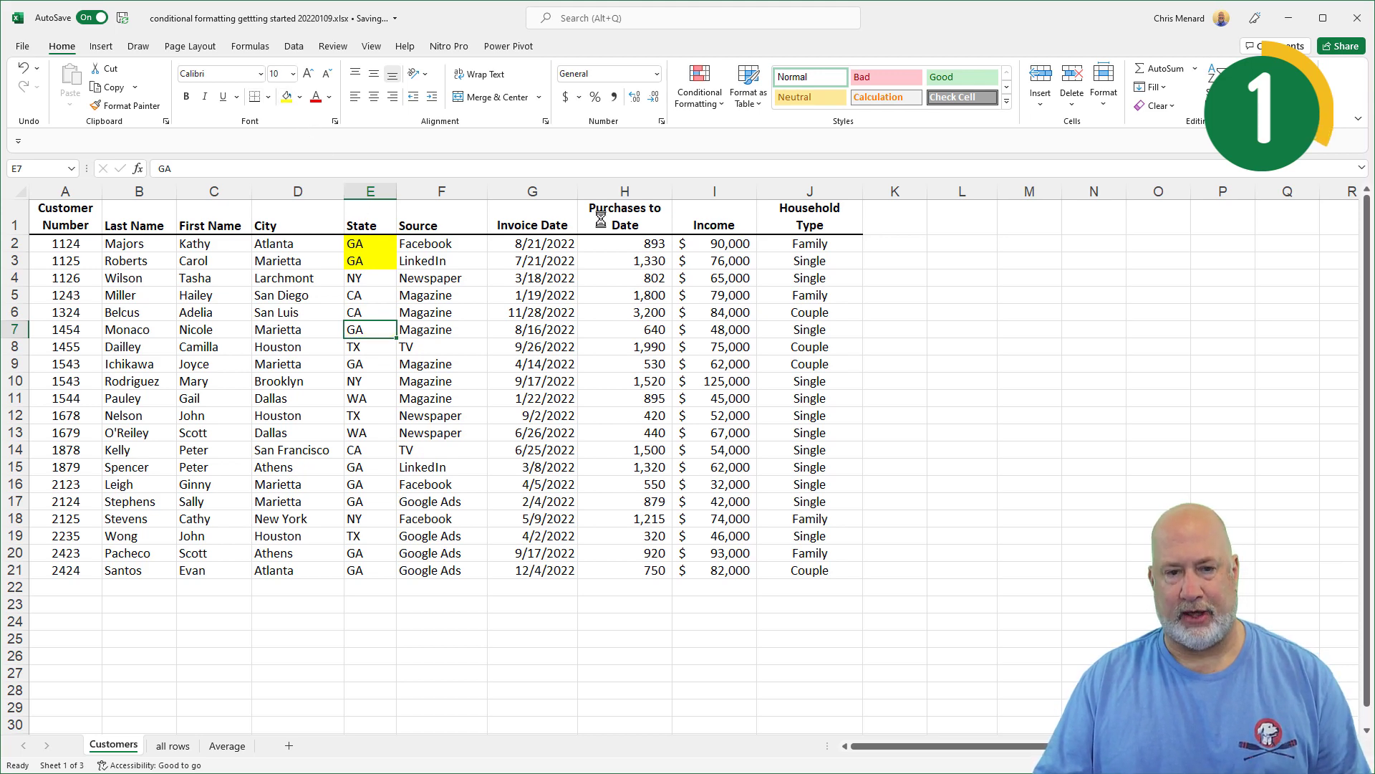
pyautogui.hotkey('ctrl', 'z')
pyautogui.hotkey('ctrl', 'z')
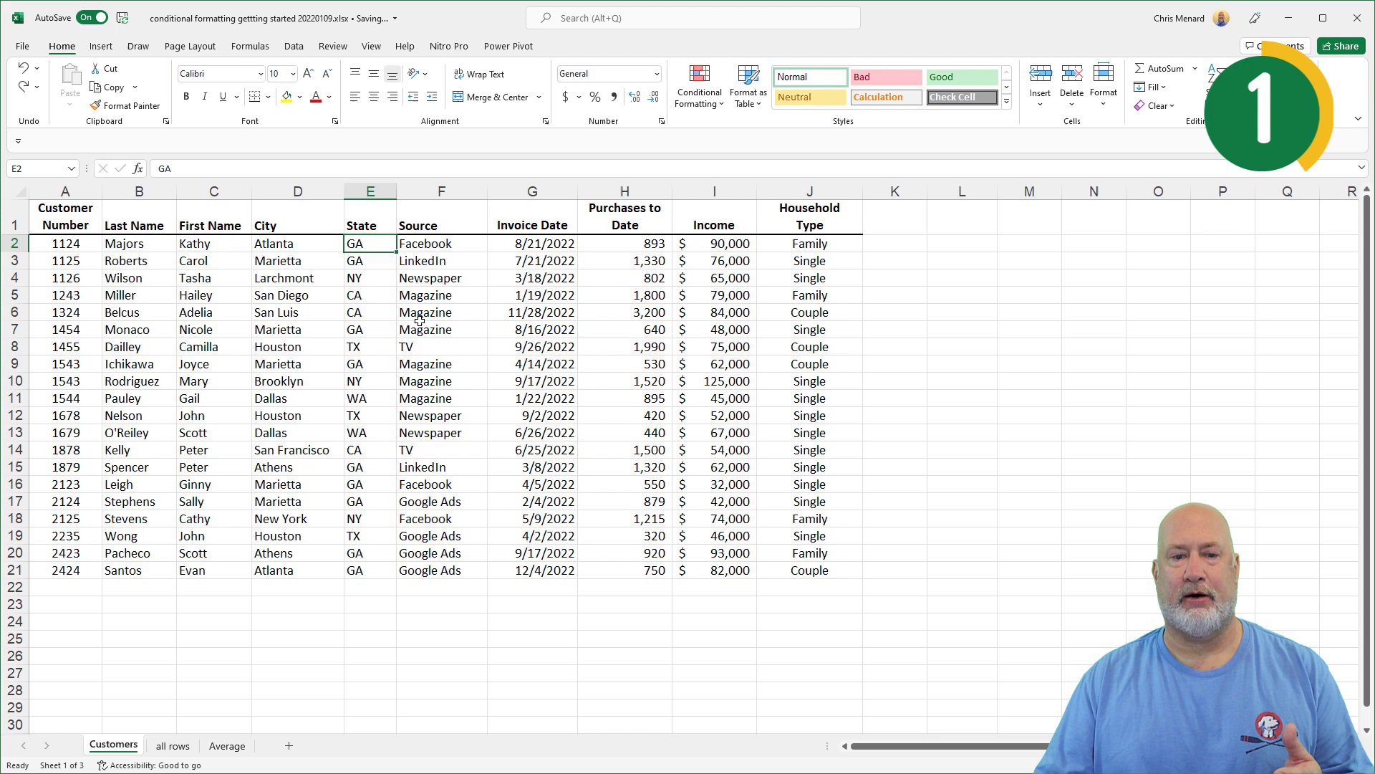
# Step: Select the State values in column E and start an Equal To rule for GA
pyautogui.moveTo(381, 246); pyautogui.dragTo(376, 573)
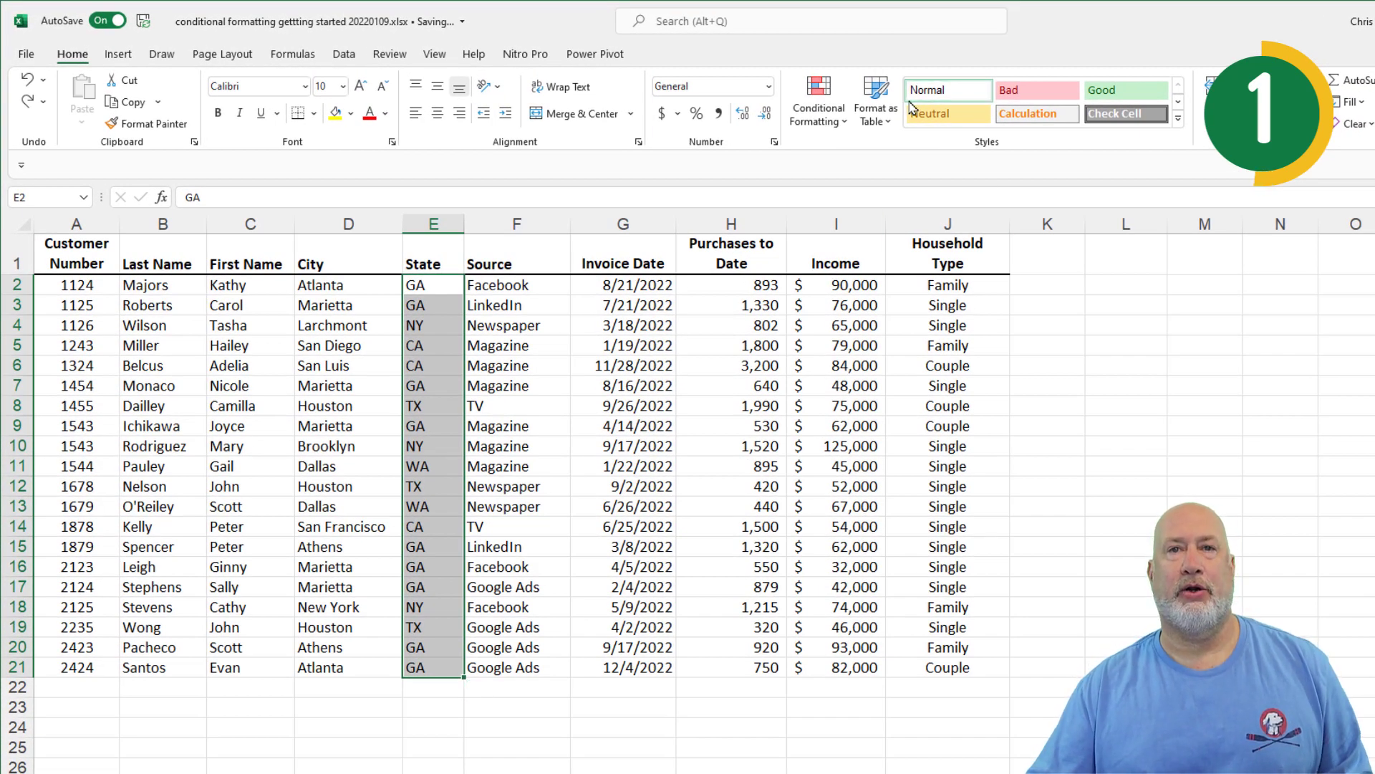
pyautogui.click(818, 114)
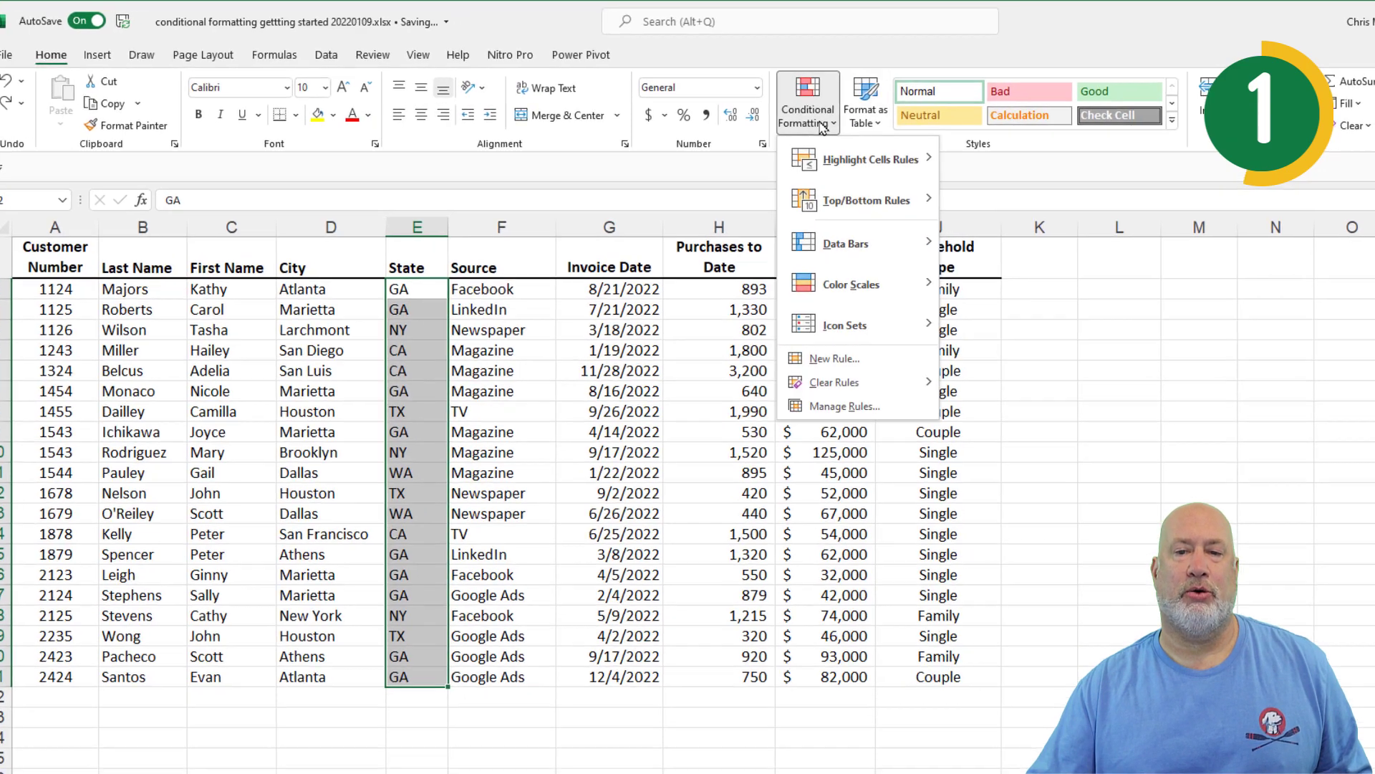
pyautogui.moveTo(858, 162)
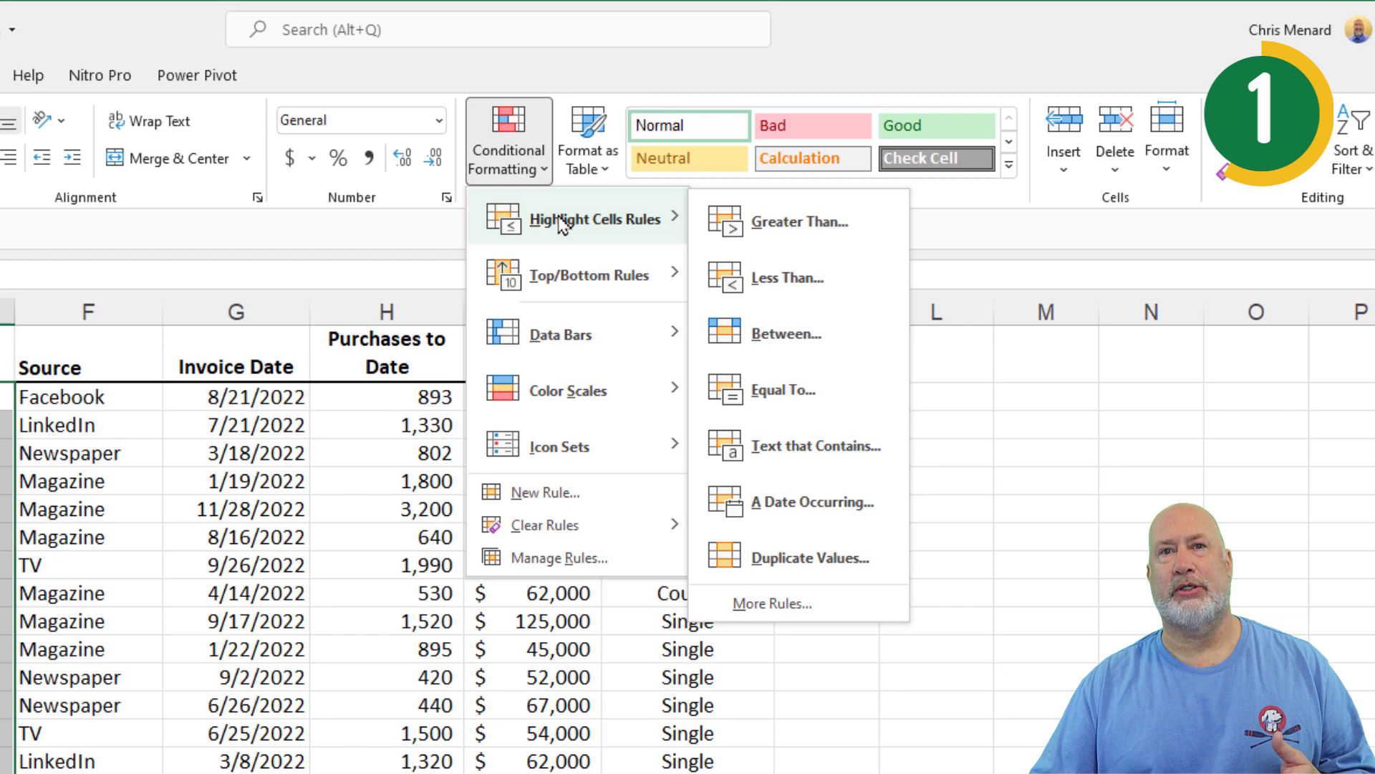
pyautogui.click(813, 389)
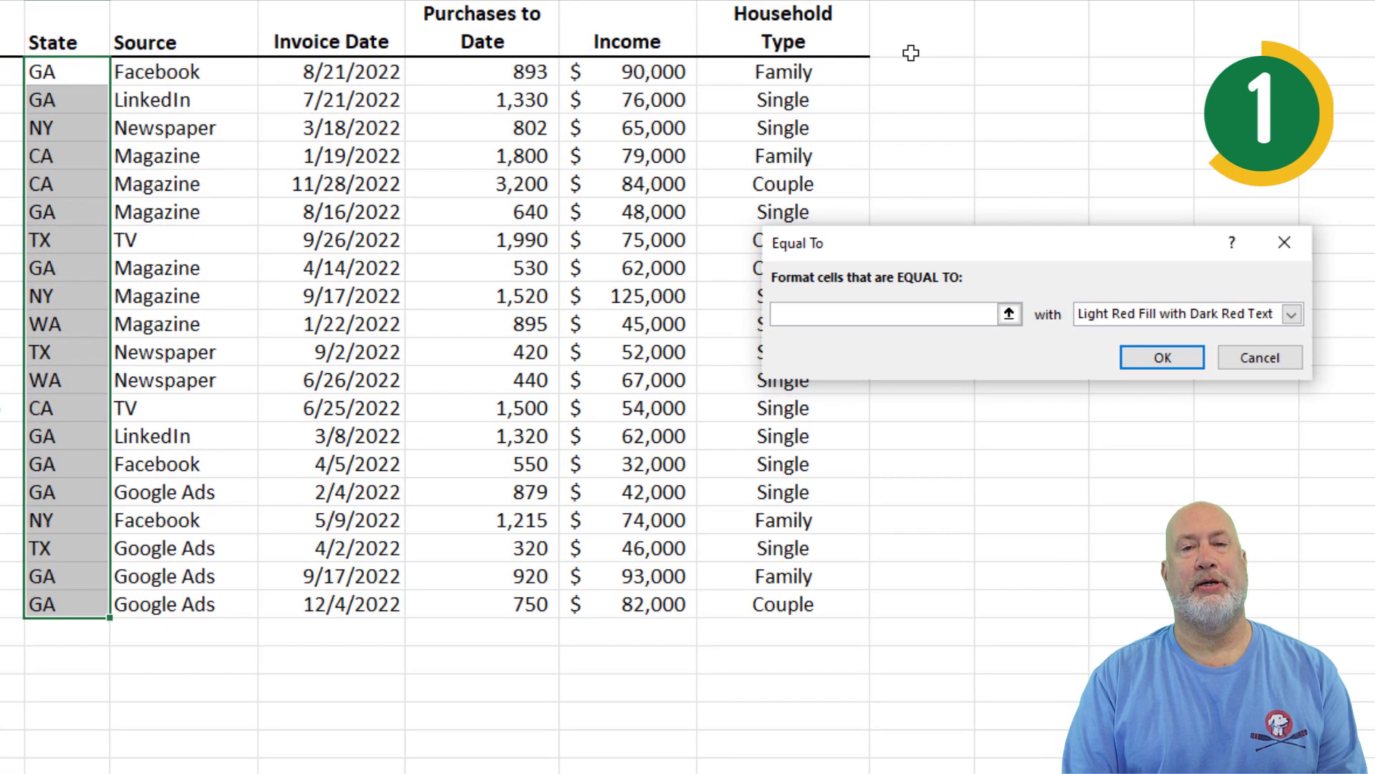
pyautogui.write('ga')
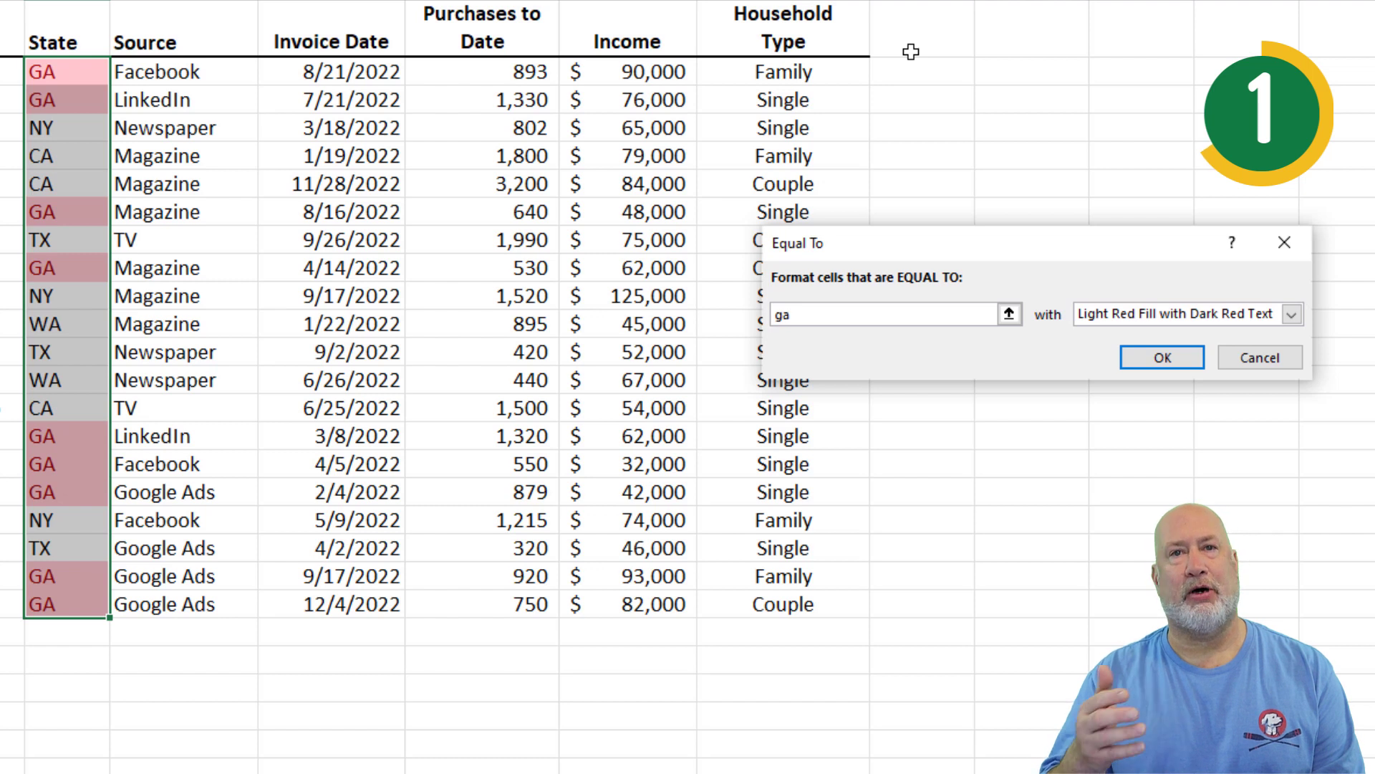
pyautogui.press('BackSpace')
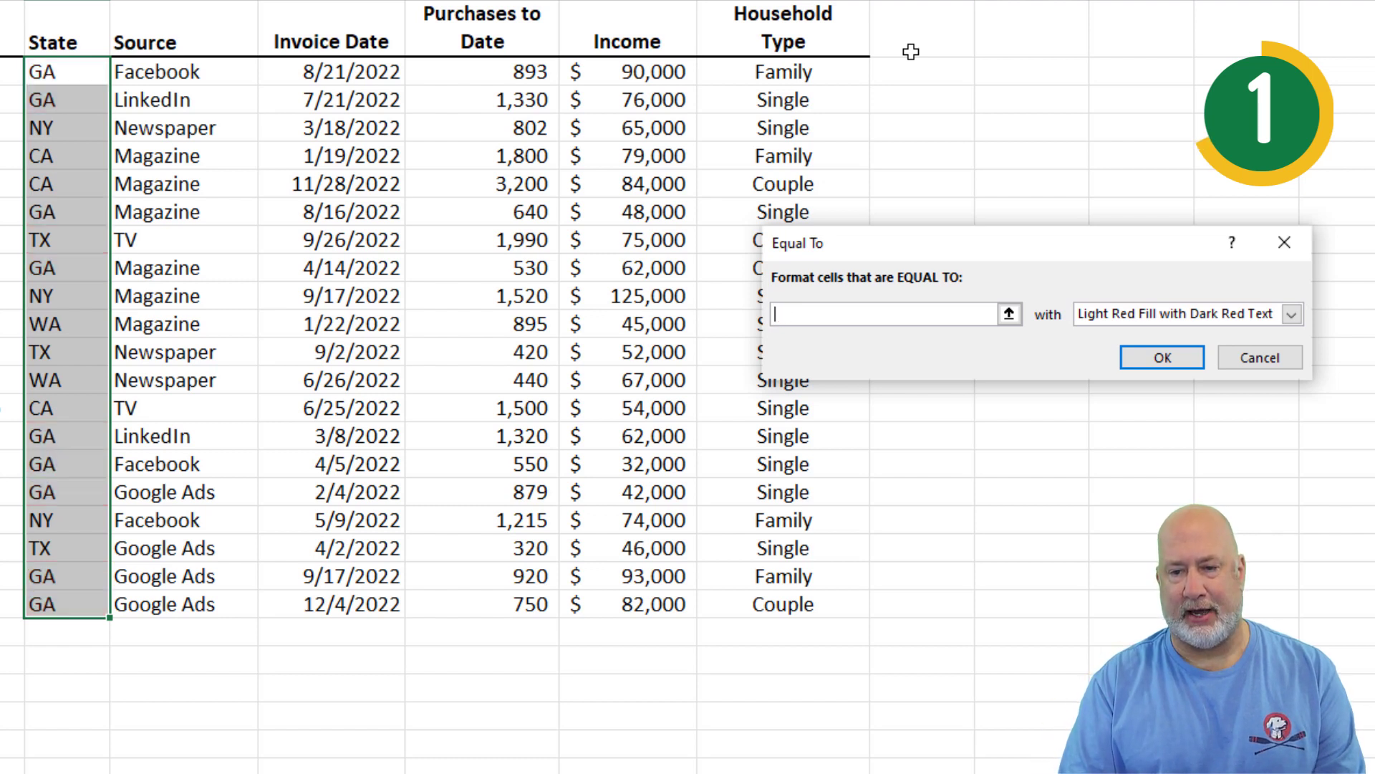
pyautogui.write('GA')
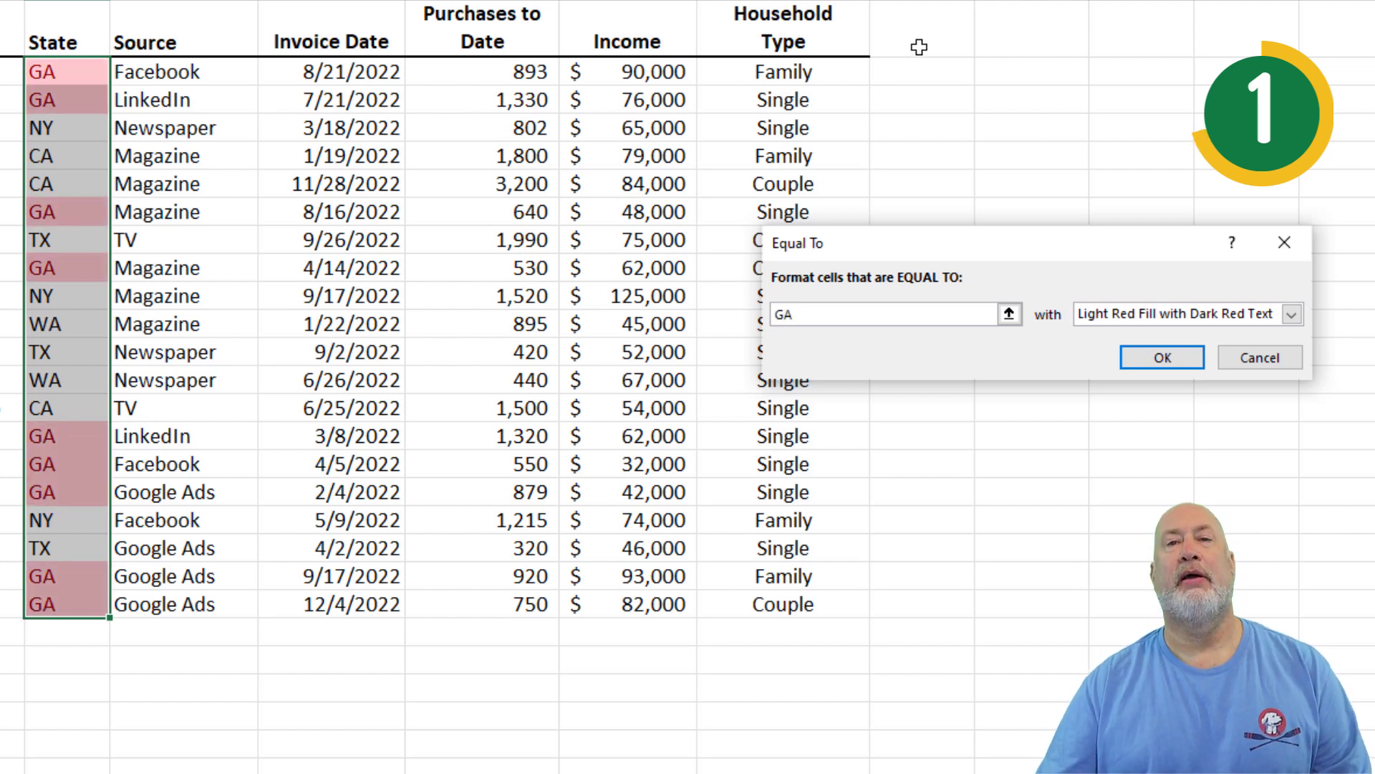
# Step: Give the GA rule a custom plain yellow fill and apply it
pyautogui.click(1292, 315)
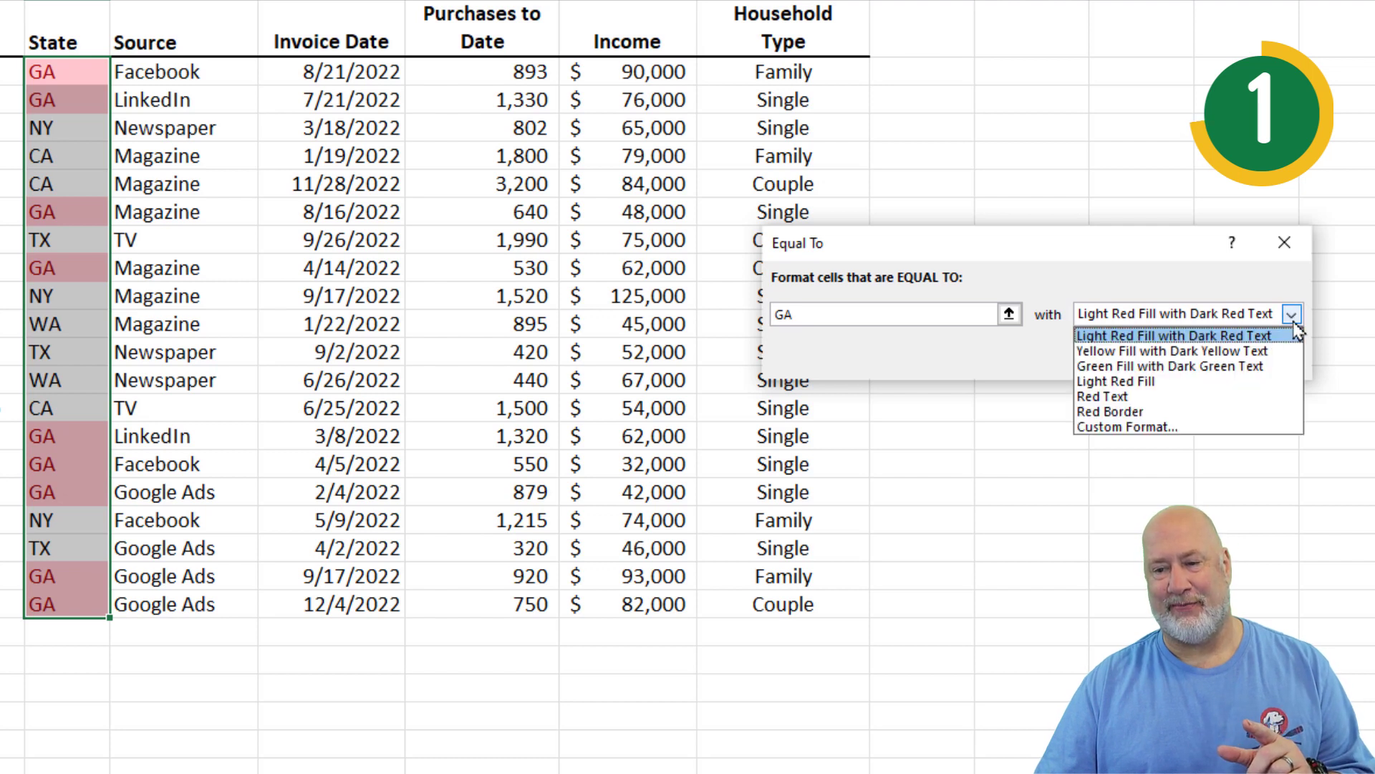
pyautogui.click(1257, 351)
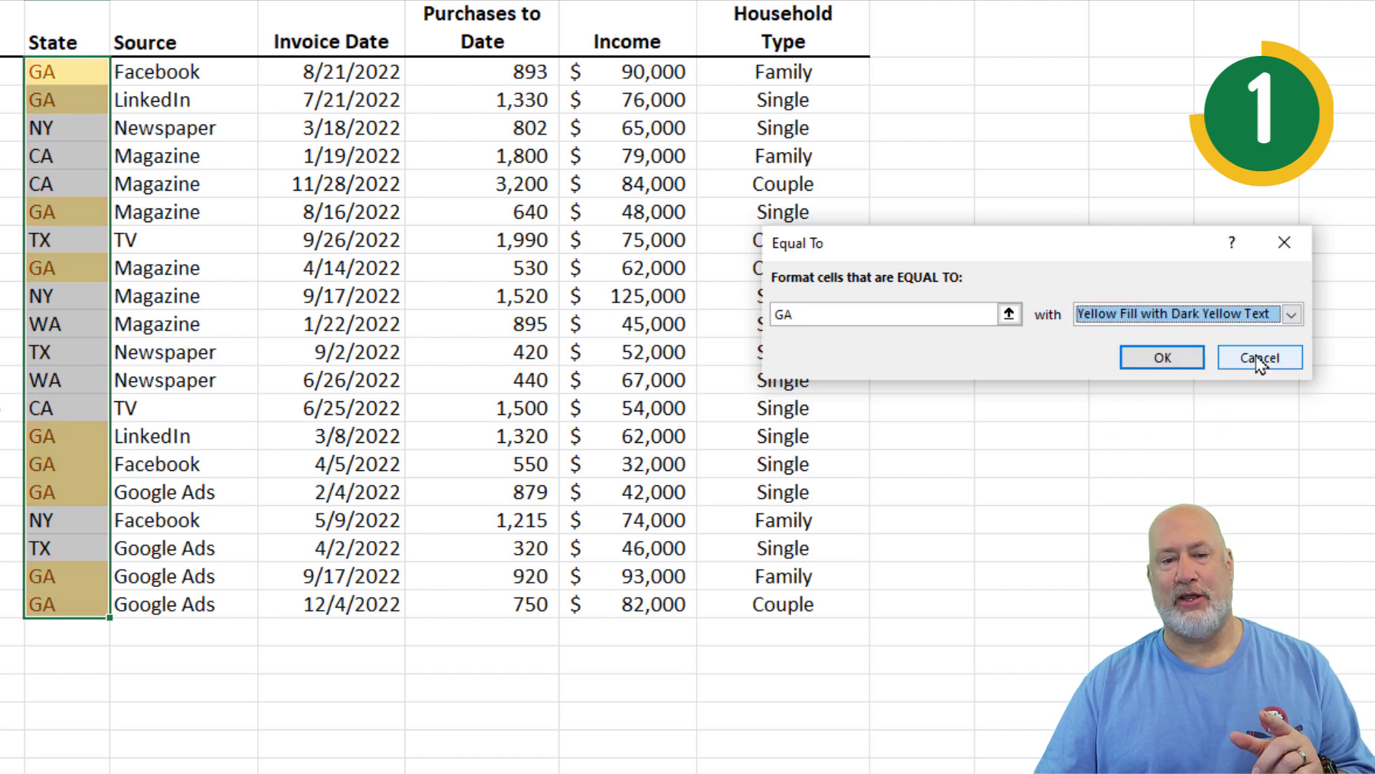
pyautogui.click(1291, 315)
pyautogui.click(1222, 369)
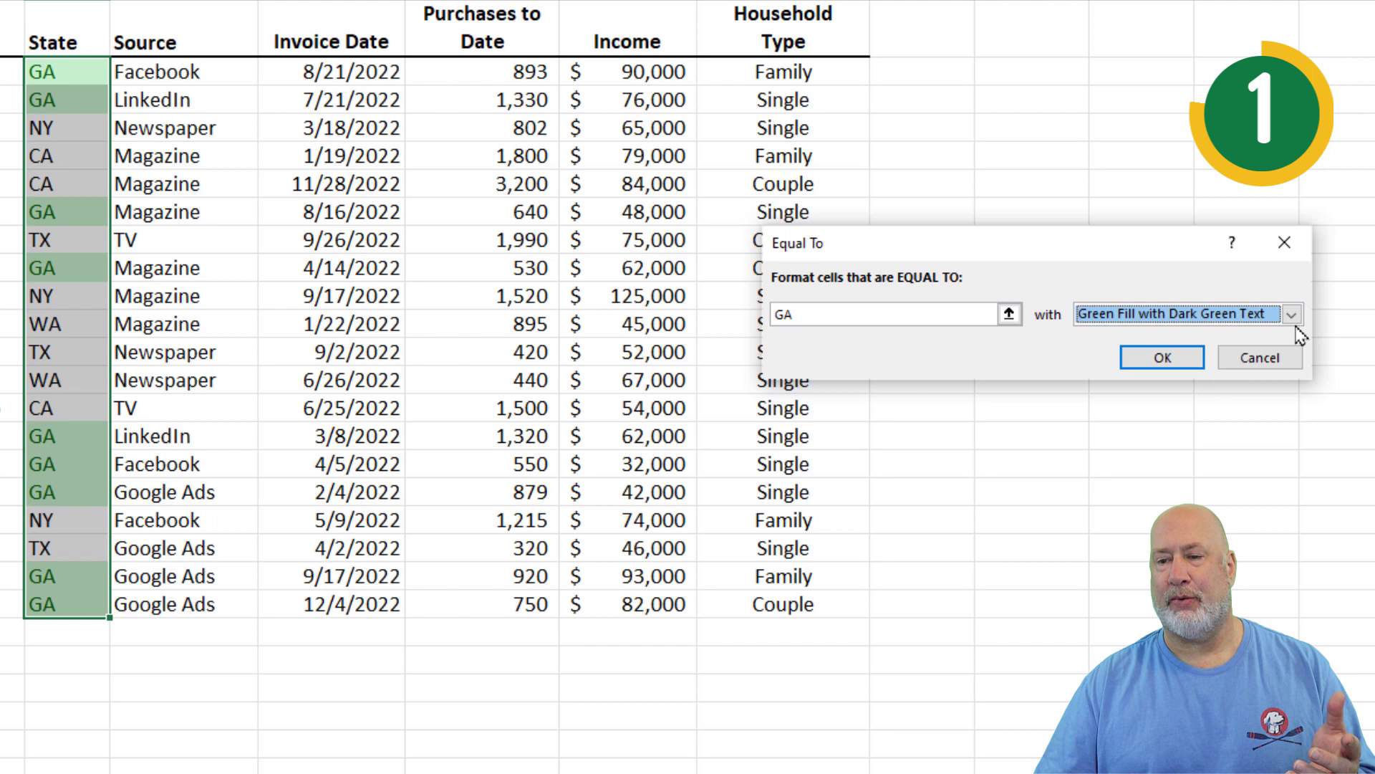
pyautogui.click(1292, 315)
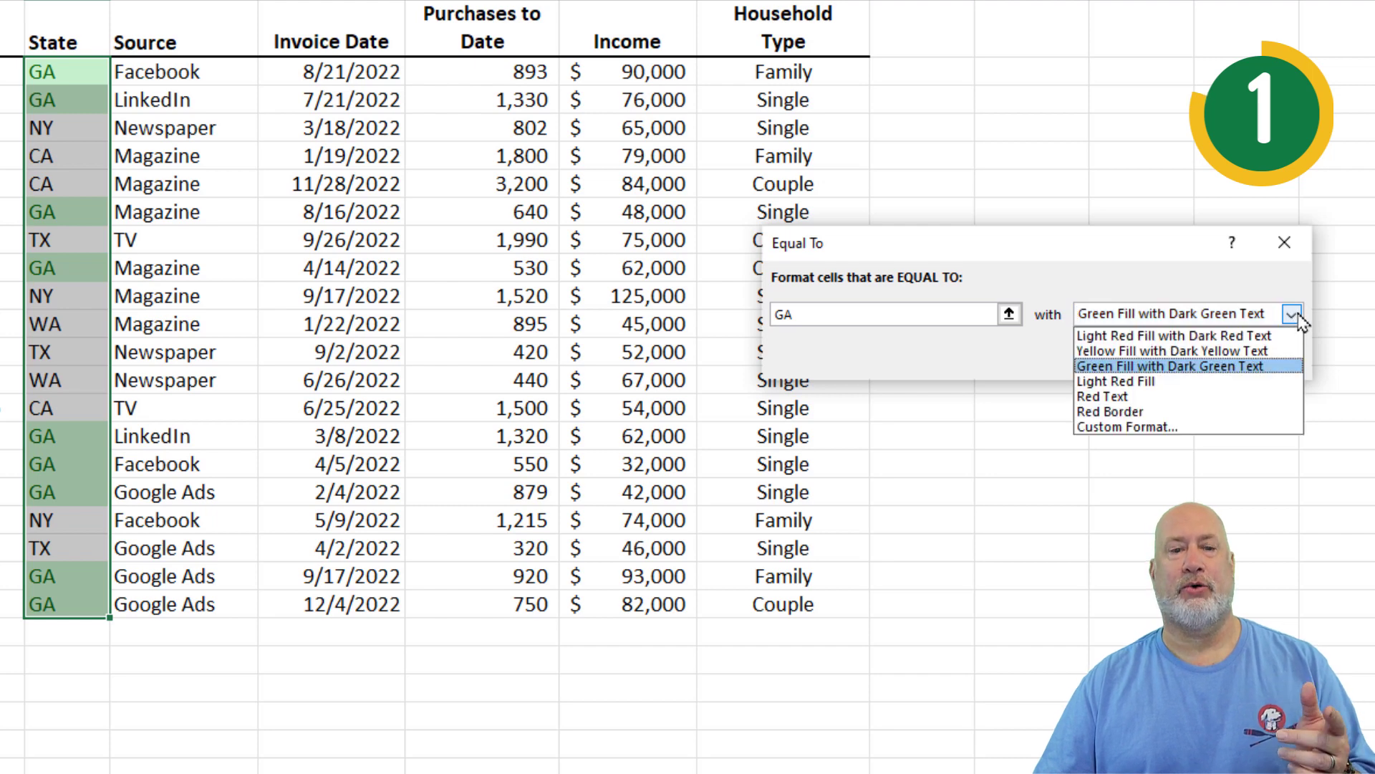
pyautogui.click(1124, 427)
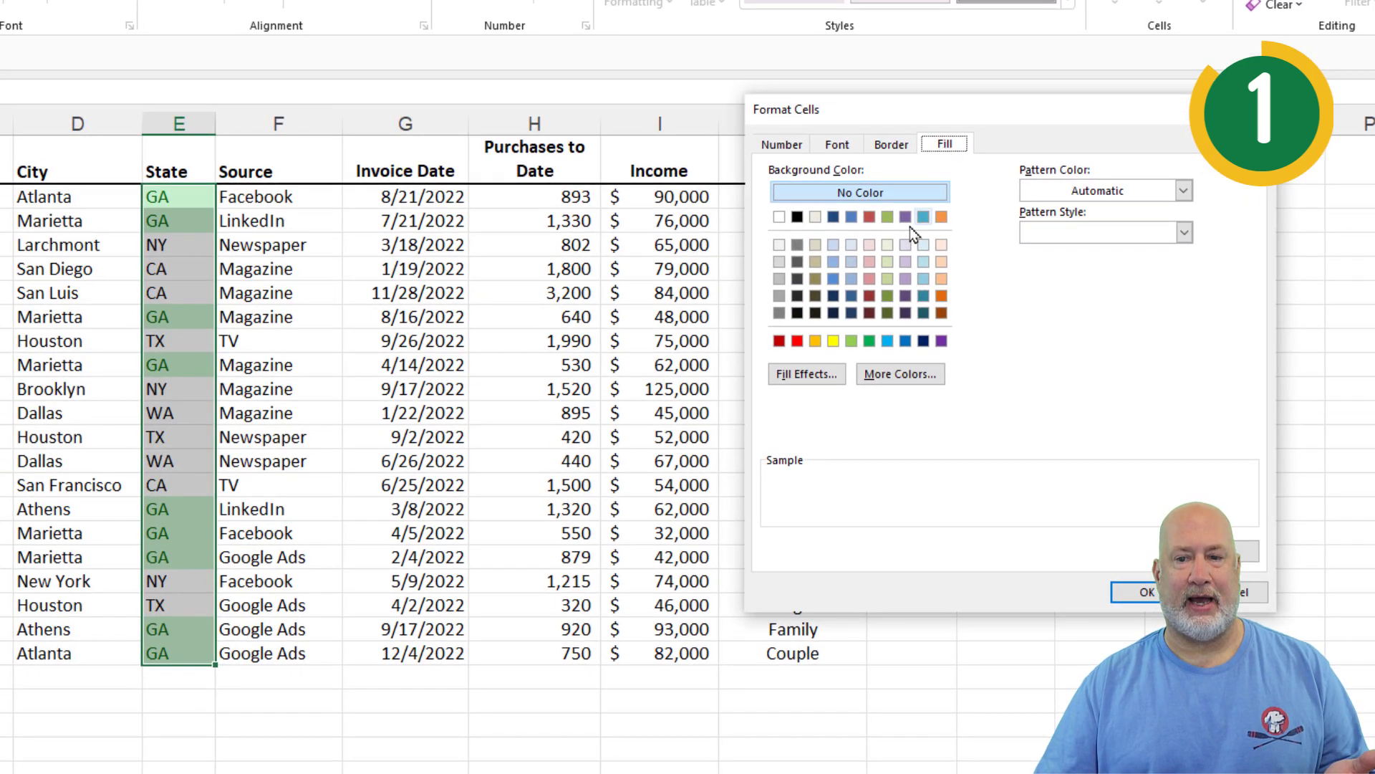
pyautogui.click(835, 341)
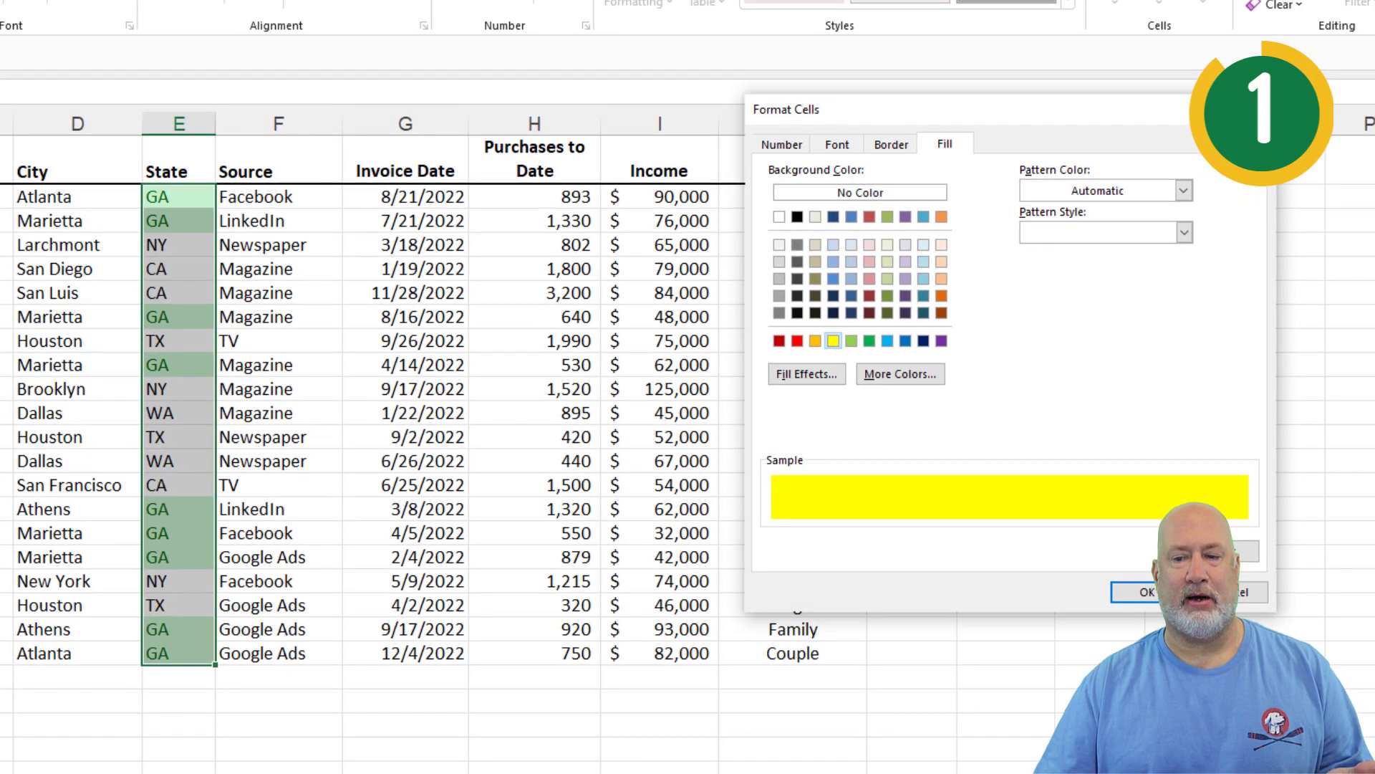
pyautogui.click(1143, 600)
pyautogui.click(1123, 443)
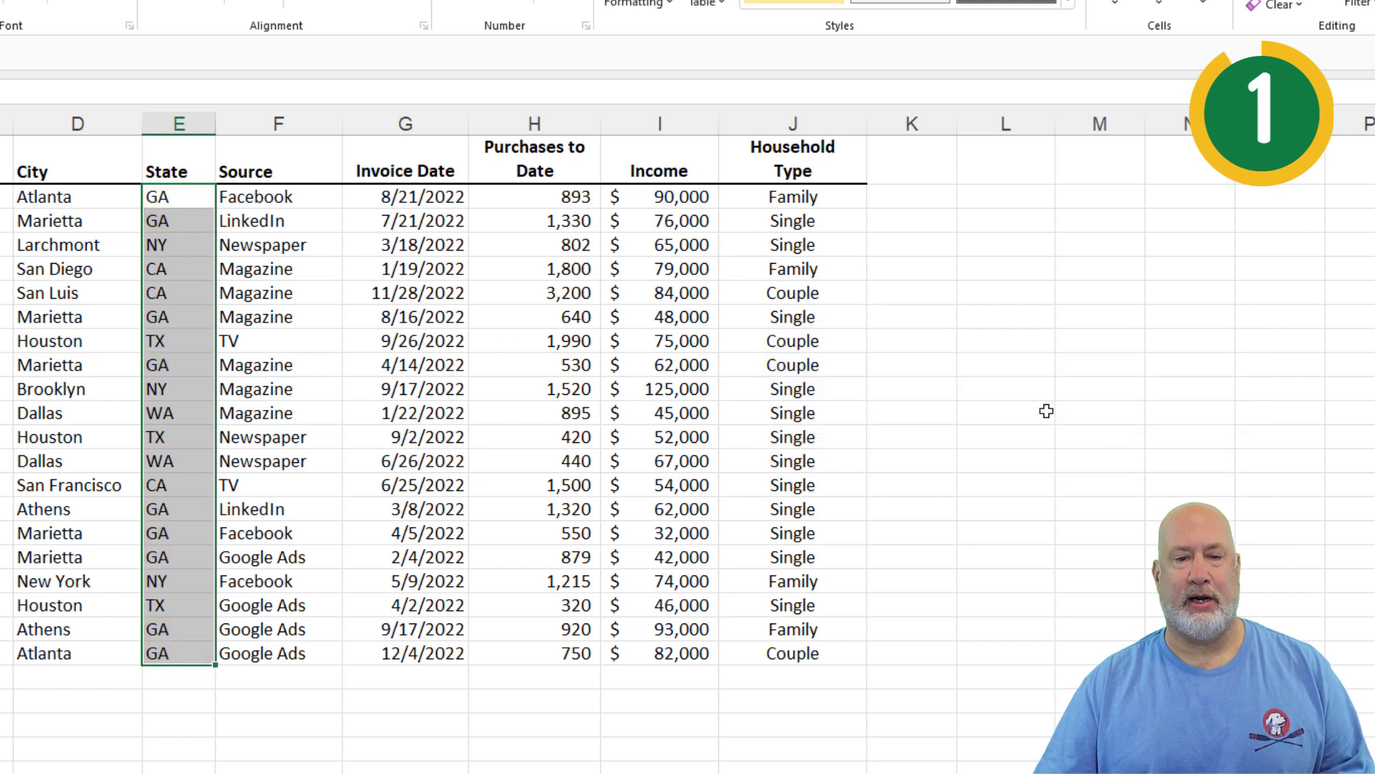
pyautogui.click(417, 265)
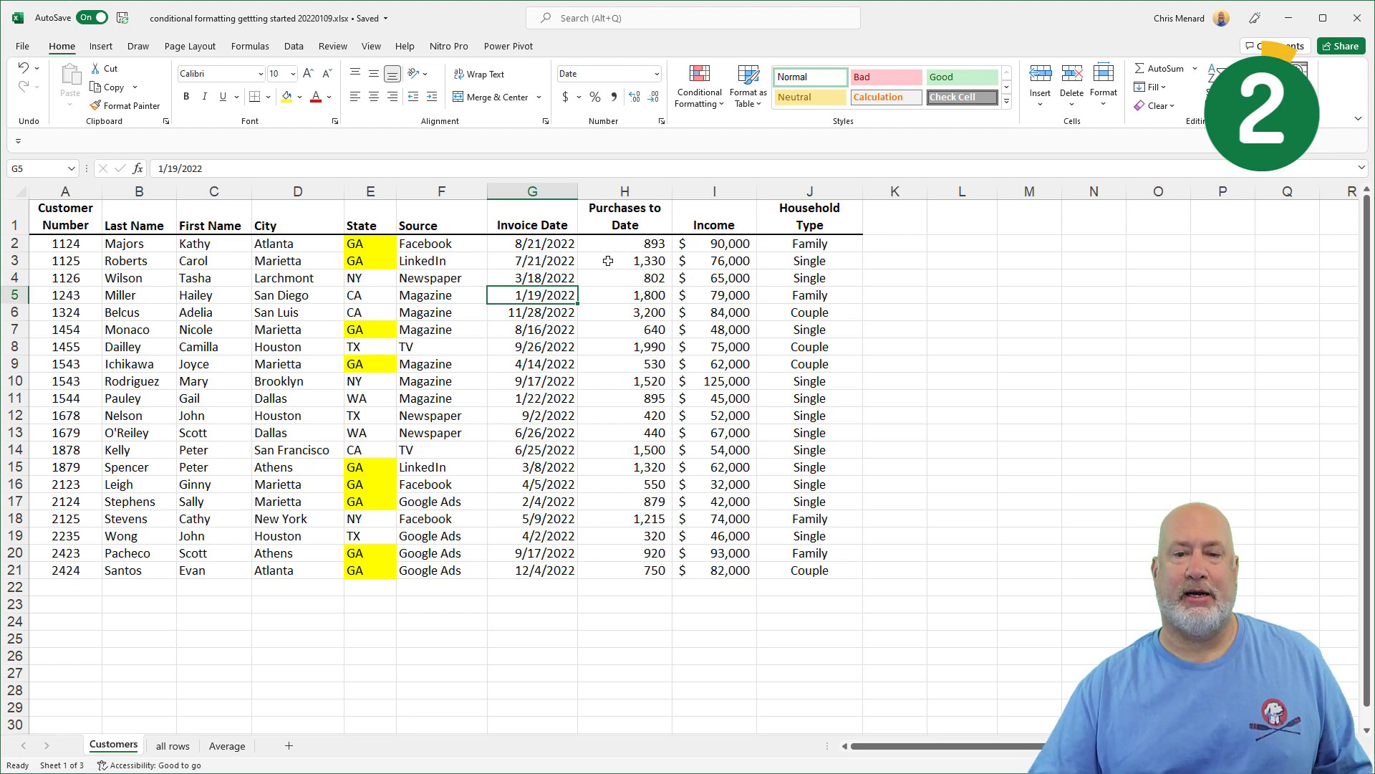
# Step: Apply Light Blue gradient data bars to Purchases to Date cells H2:H21
pyautogui.moveTo(637, 243); pyautogui.dragTo(636, 556)
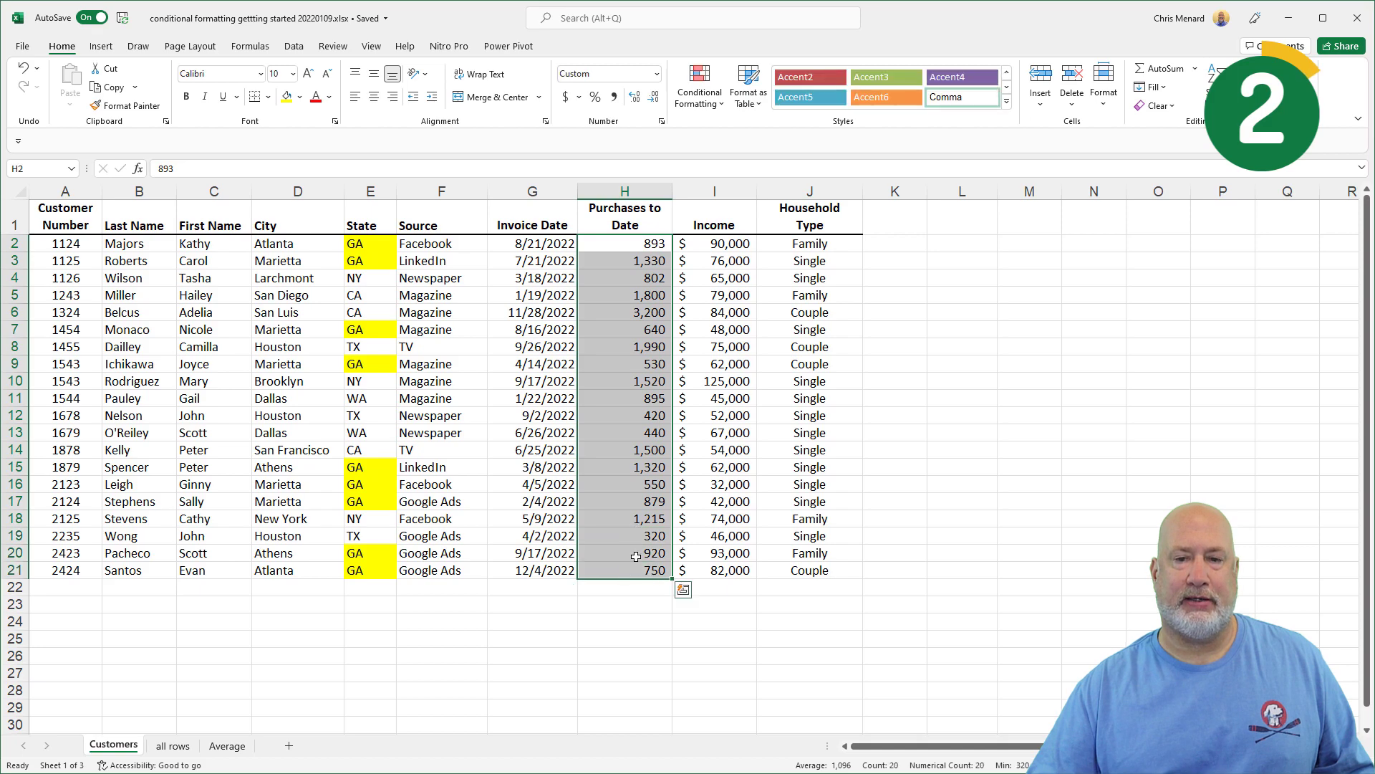
pyautogui.click(687, 108)
pyautogui.moveTo(692, 208)
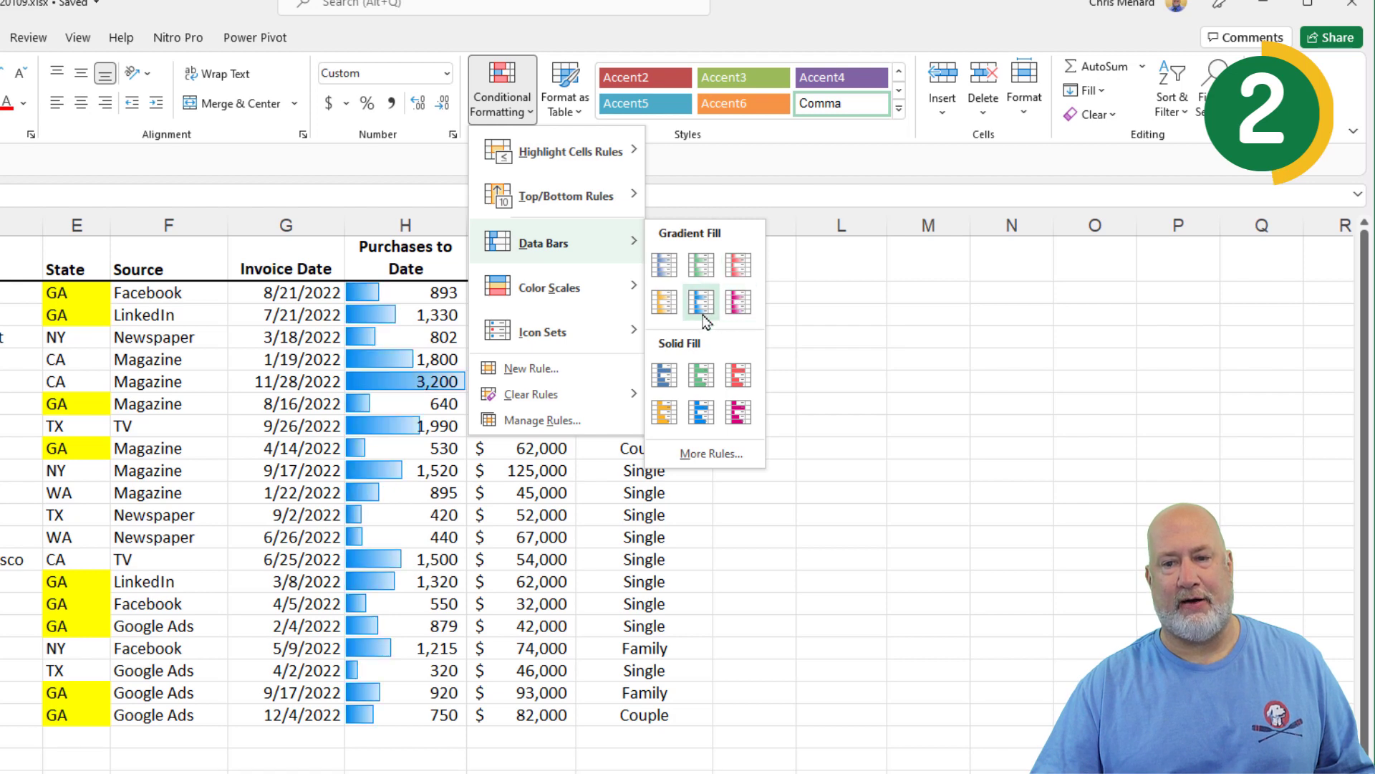
pyautogui.click(704, 313)
pyautogui.click(474, 342)
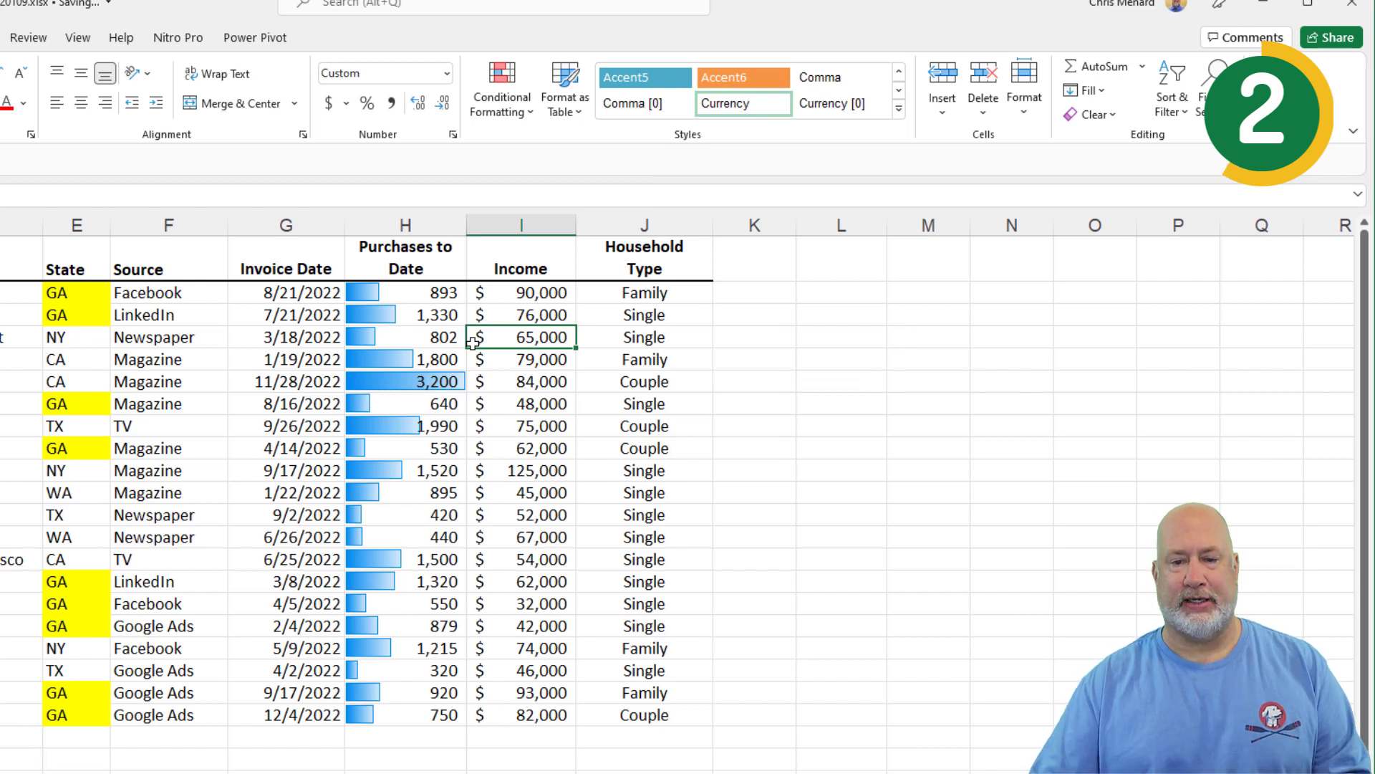
pyautogui.click(432, 290)
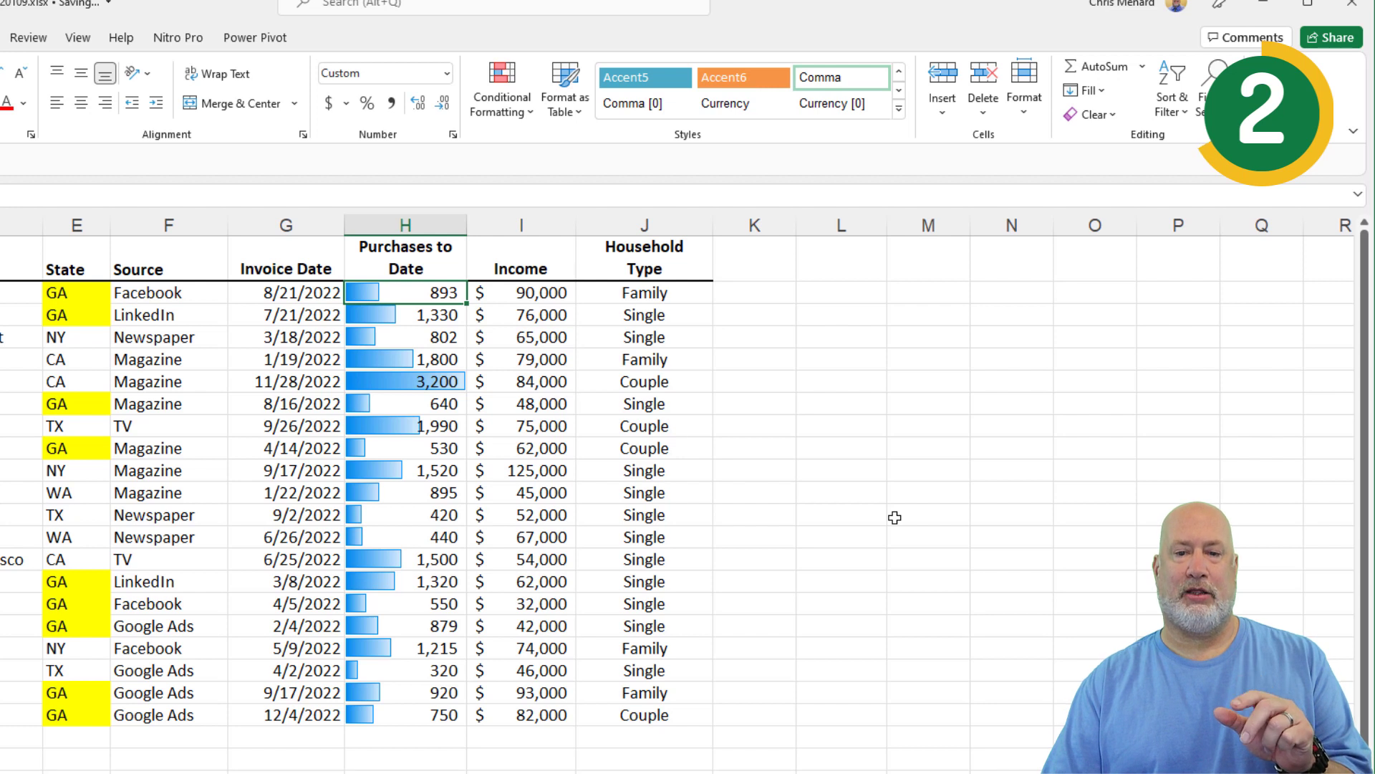
pyautogui.write('4000')
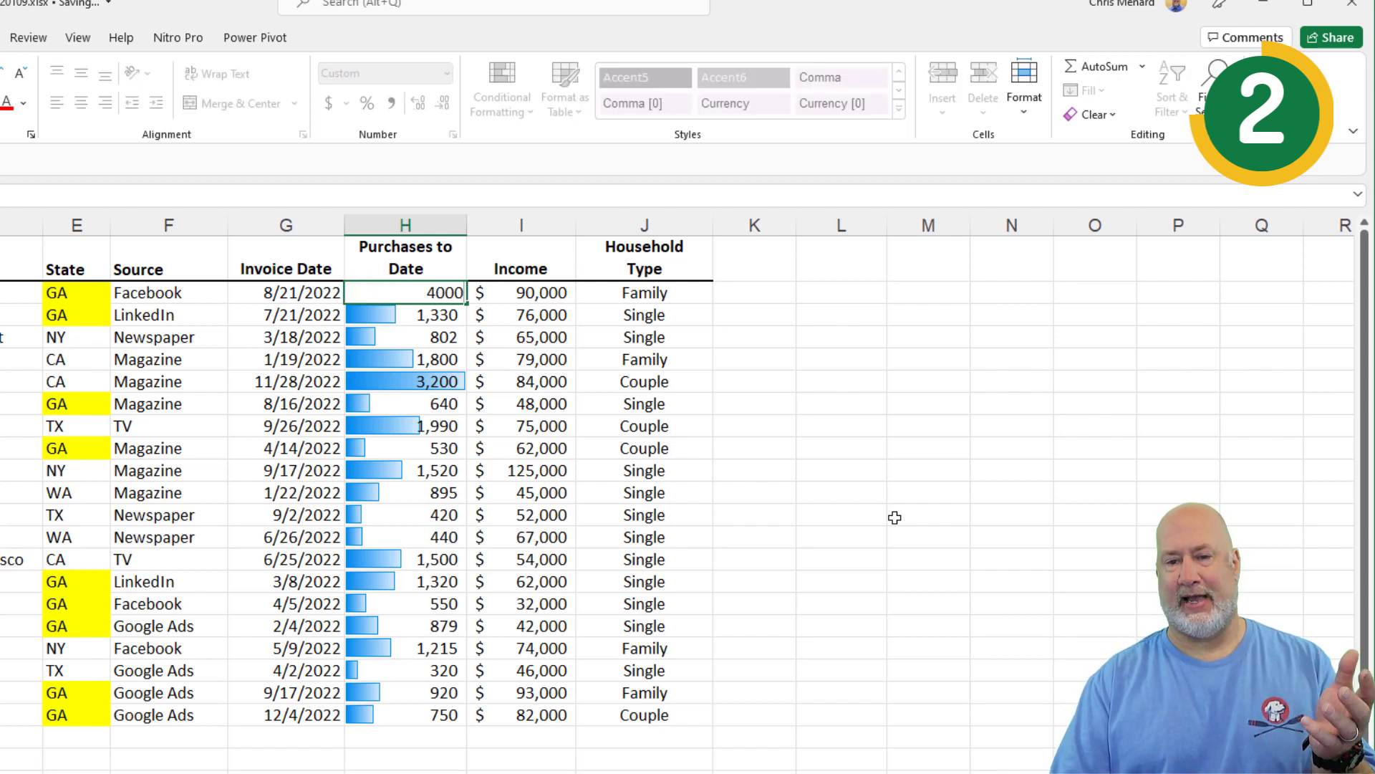
pyautogui.press('Return')
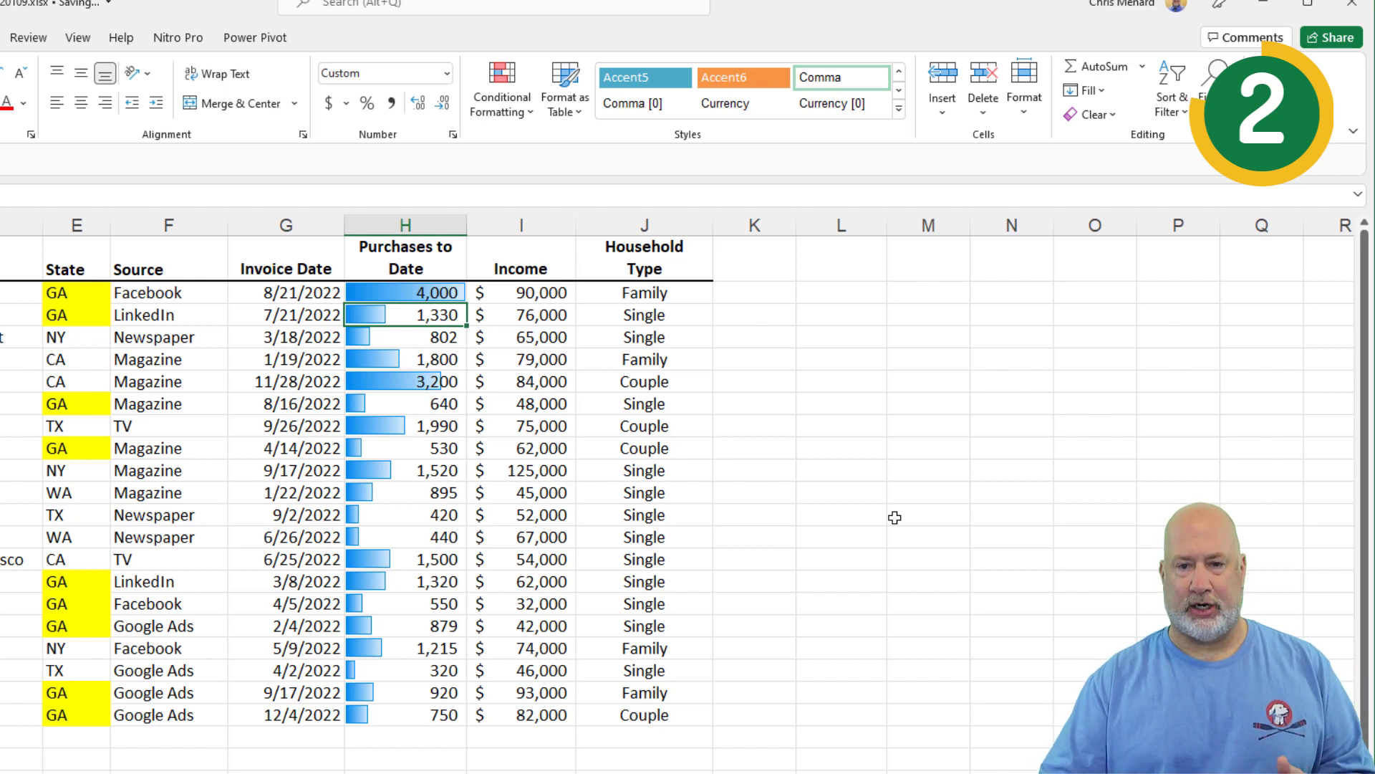
pyautogui.press('Up')
pyautogui.write('8000')
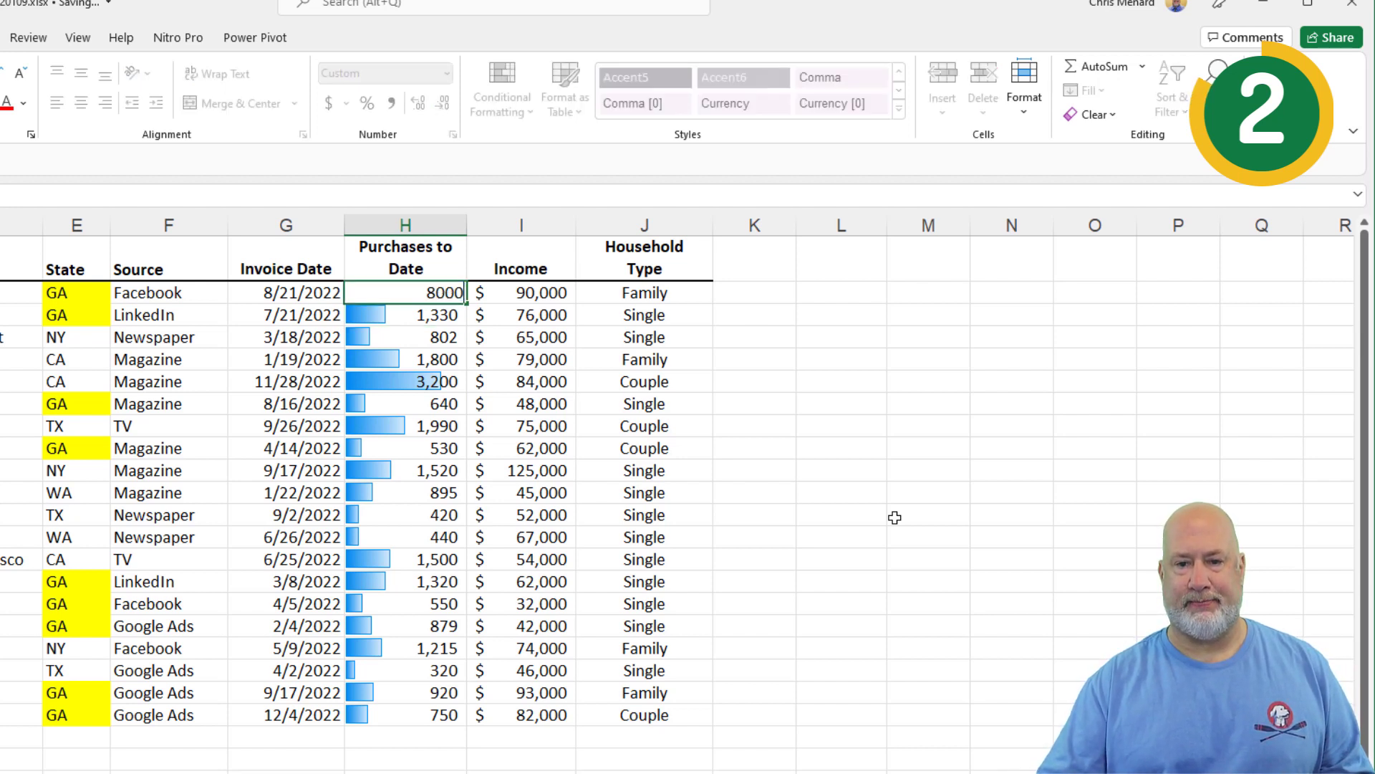
pyautogui.press('Return')
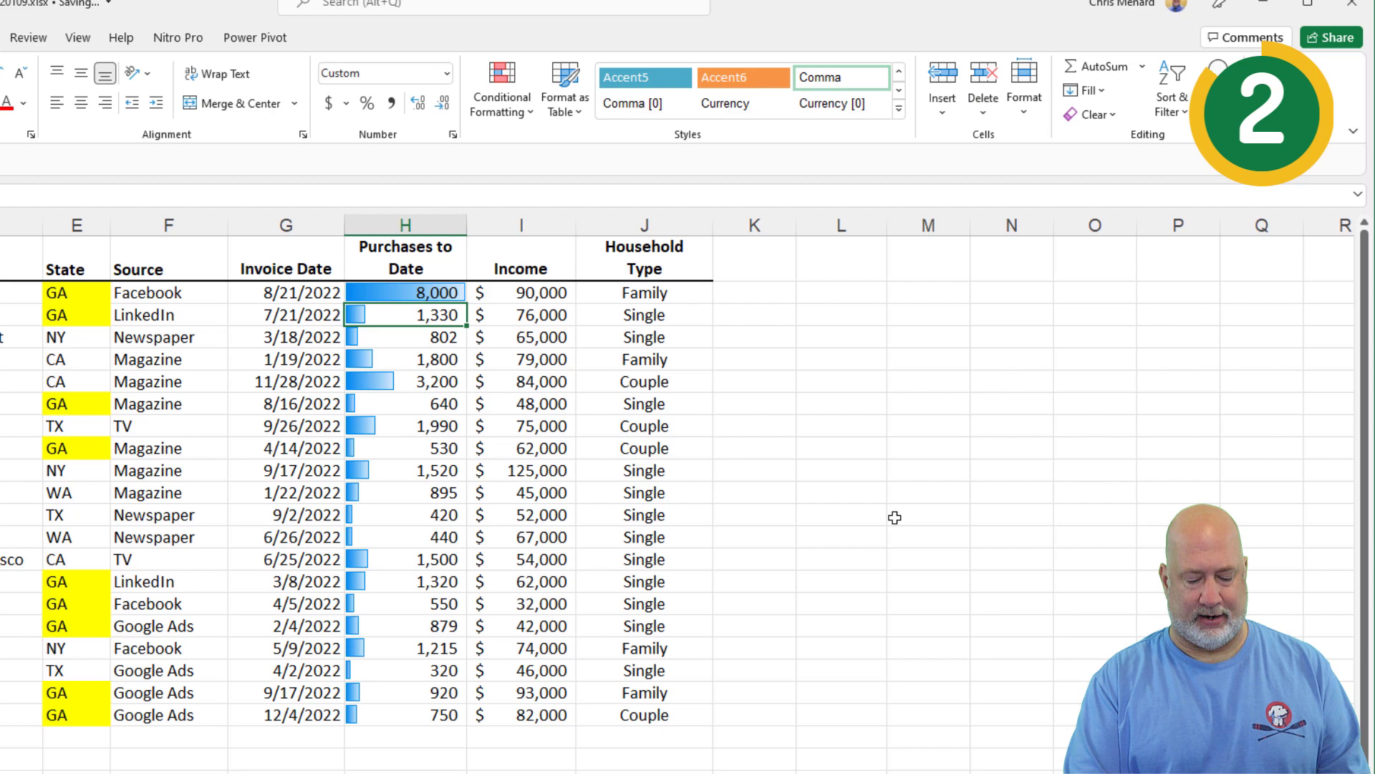
pyautogui.hotkey('ctrl', 'z')
pyautogui.hotkey('ctrl', 'z')
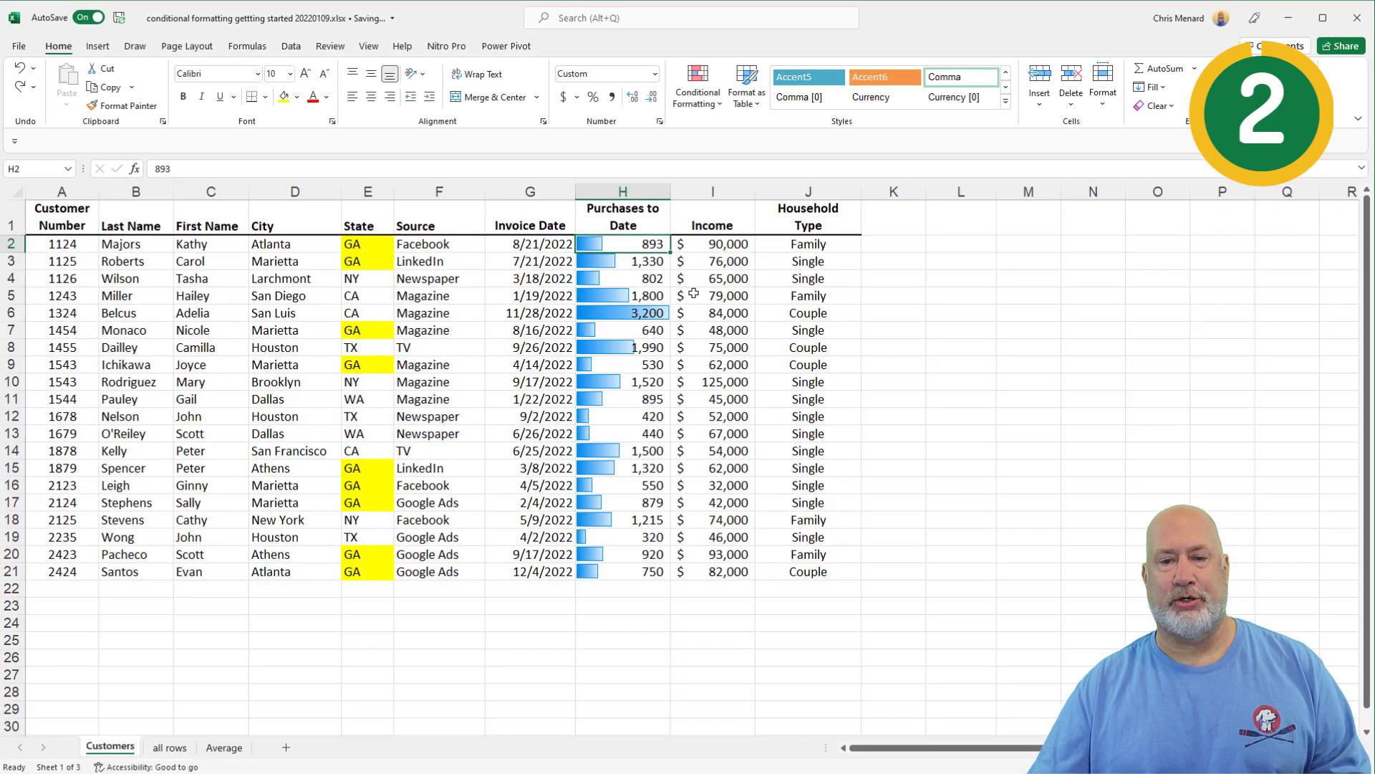
pyautogui.click(505, 295)
# Step: Apply an Above Average rule to Income cells I2:I21 with Light Red Fill and Dark Red Text
pyautogui.moveTo(702, 245); pyautogui.dragTo(728, 569)
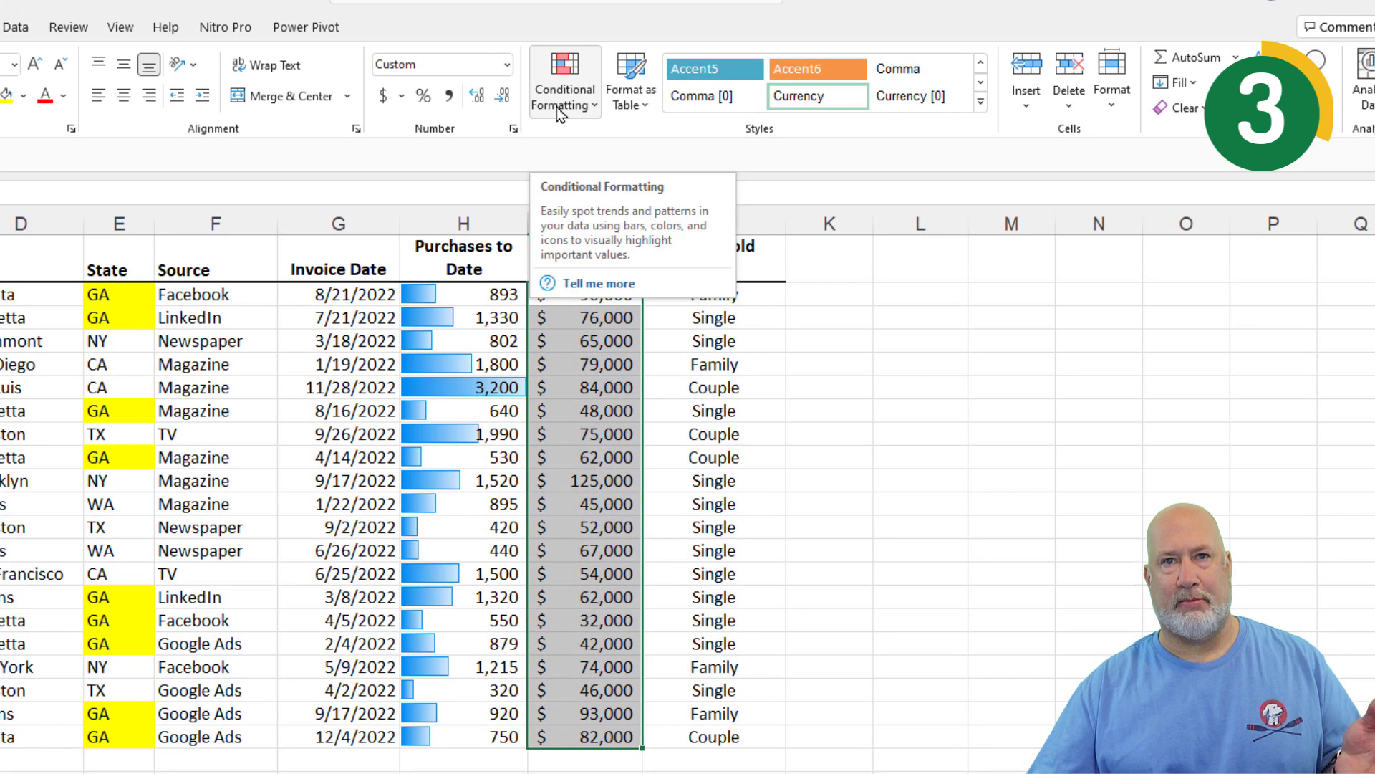
pyautogui.click(559, 112)
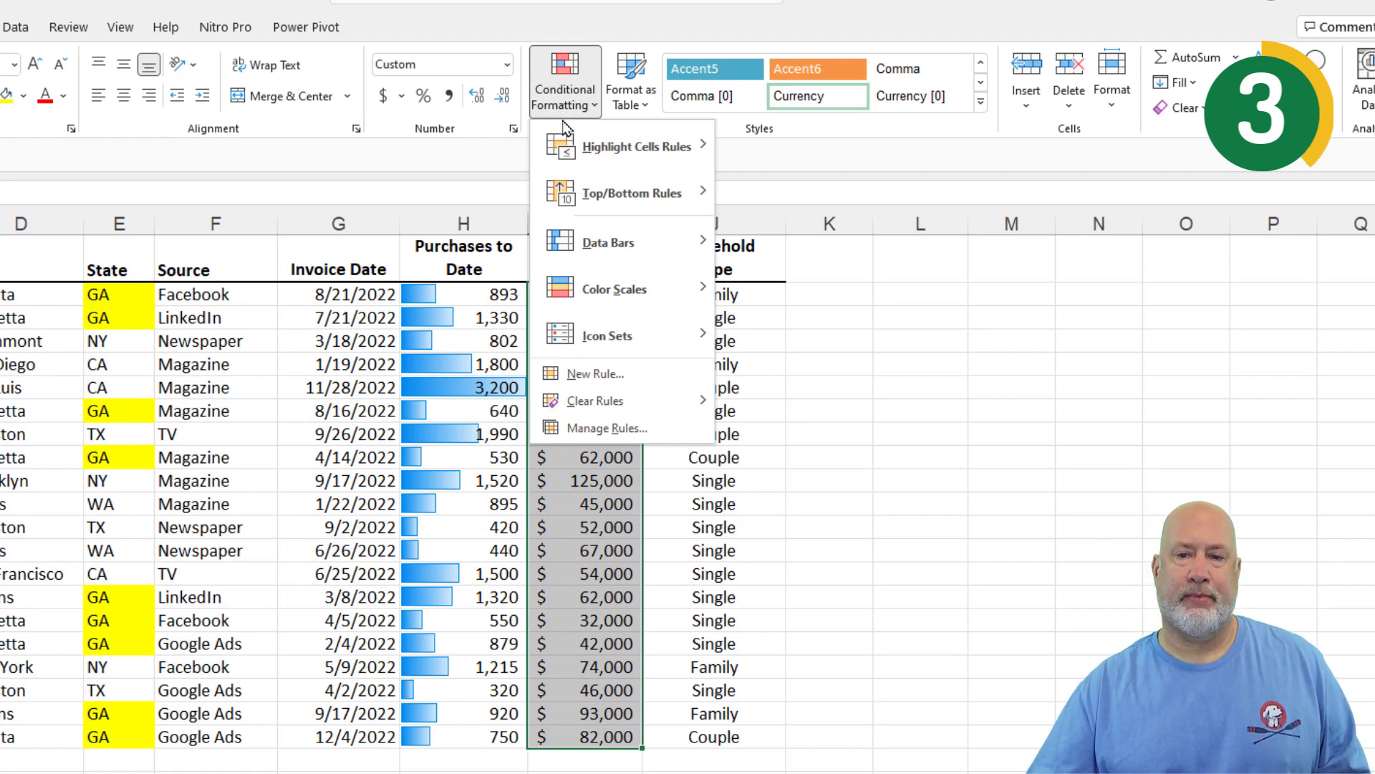
pyautogui.moveTo(605, 204)
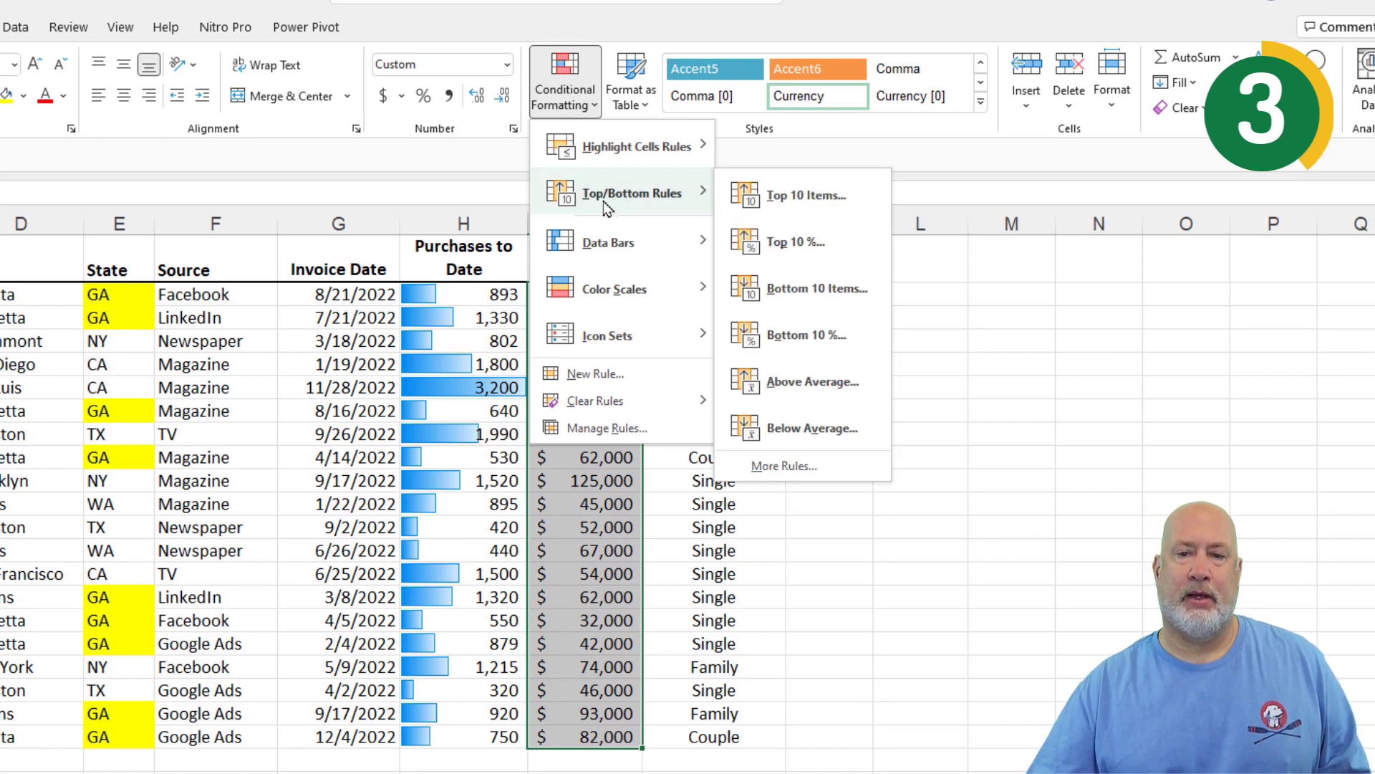
pyautogui.click(843, 382)
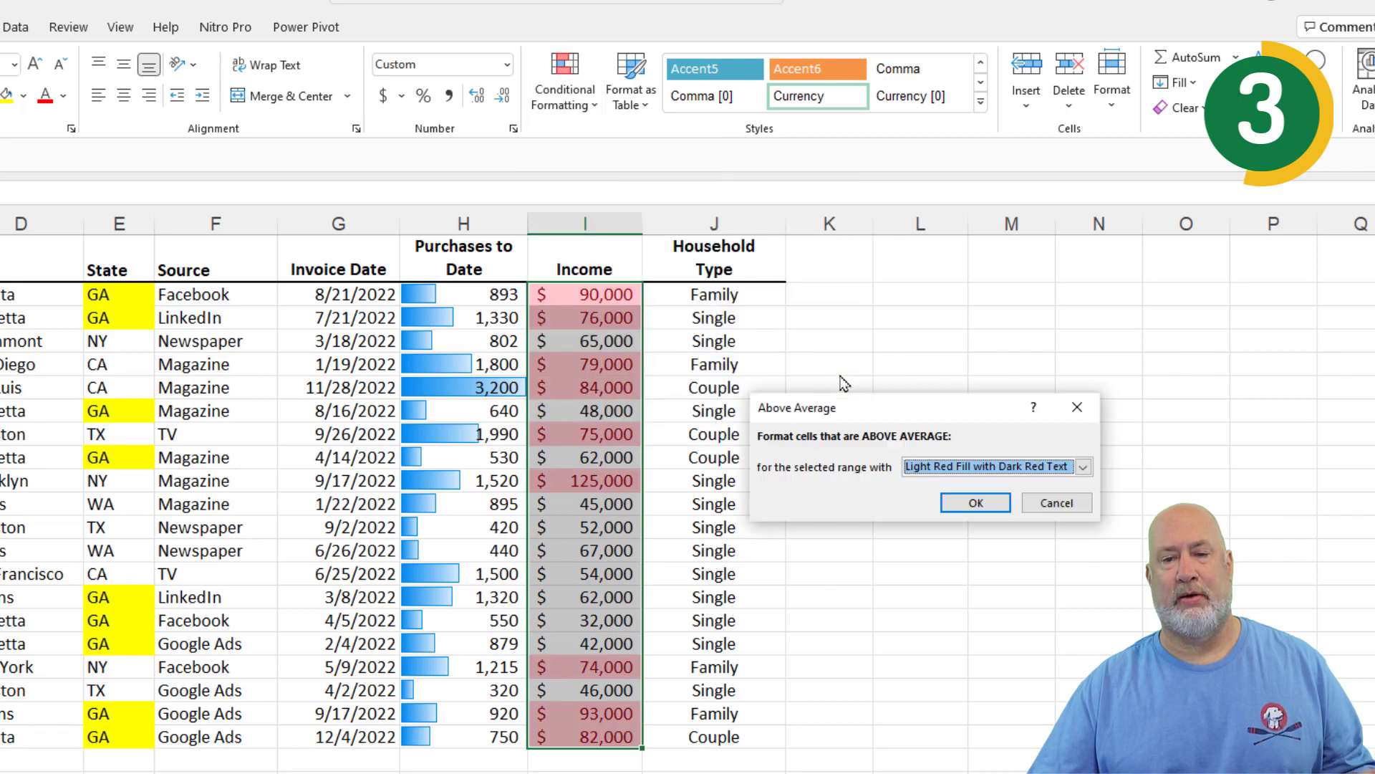
pyautogui.click(963, 504)
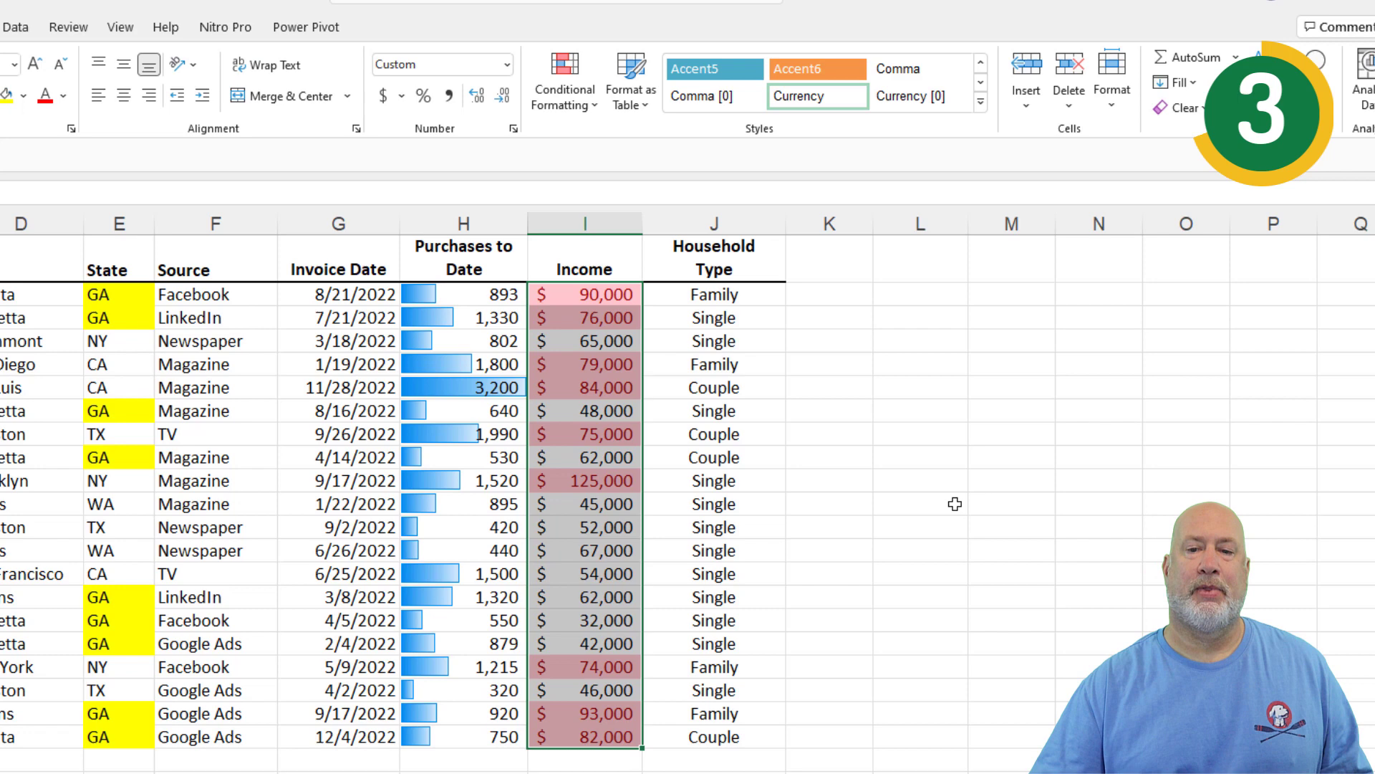
pyautogui.click(616, 505)
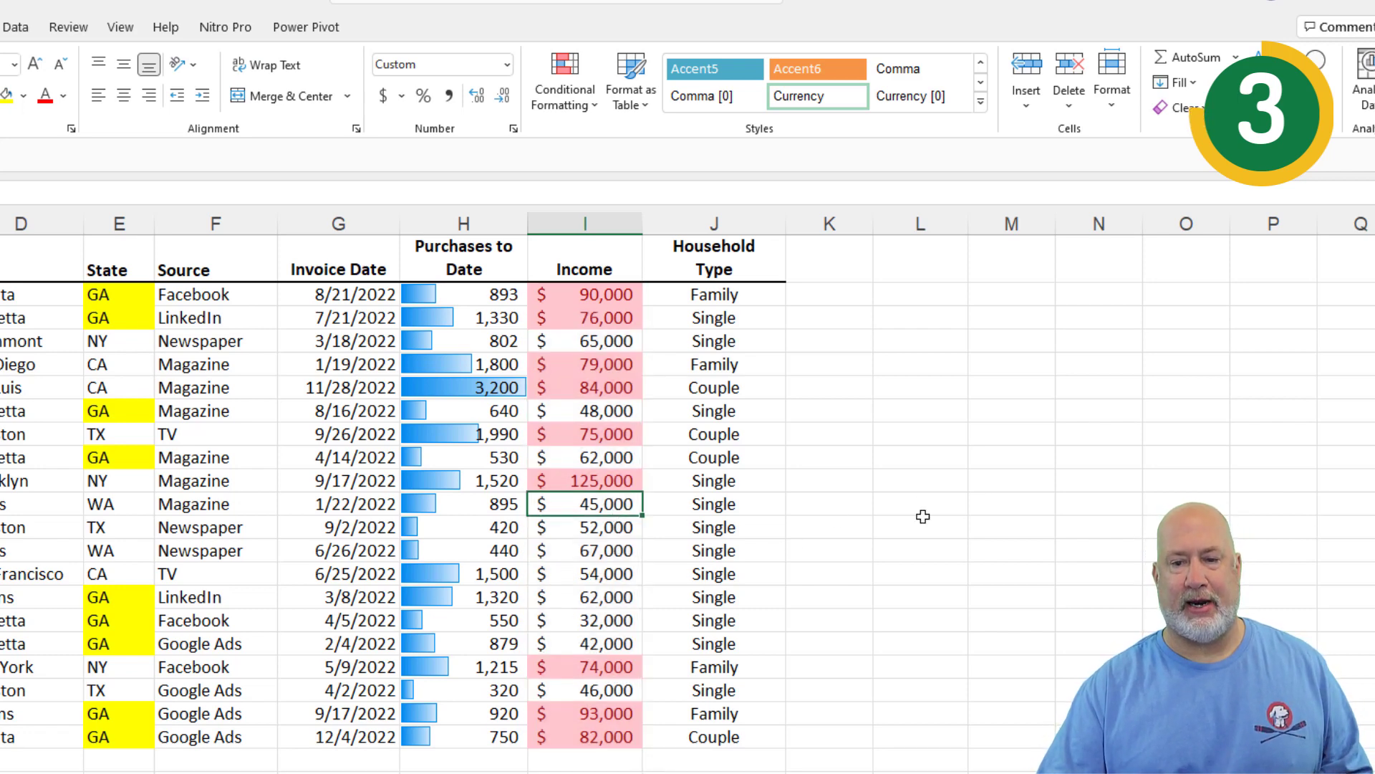
pyautogui.write('1')
pyautogui.write('25,000')
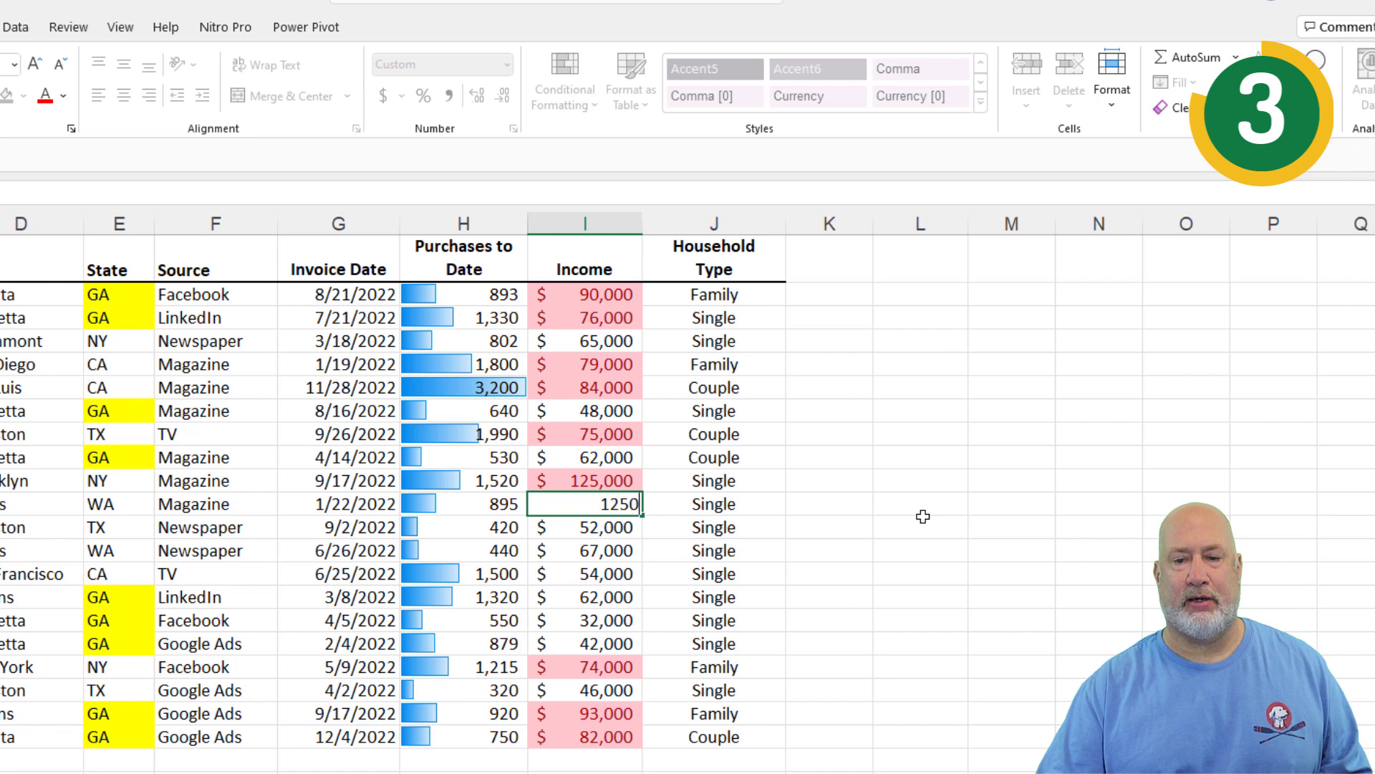
pyautogui.press('Return')
pyautogui.press('Down')
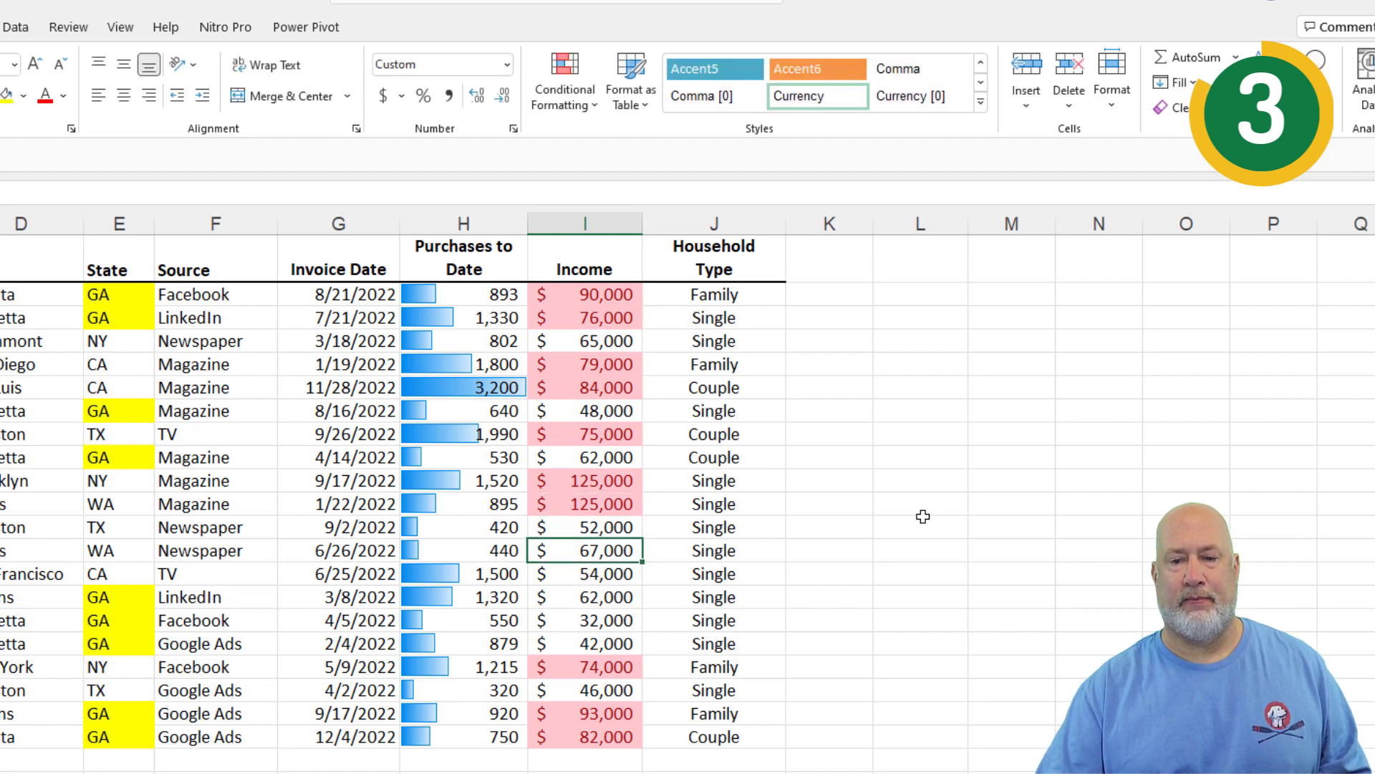
pyautogui.write('50')
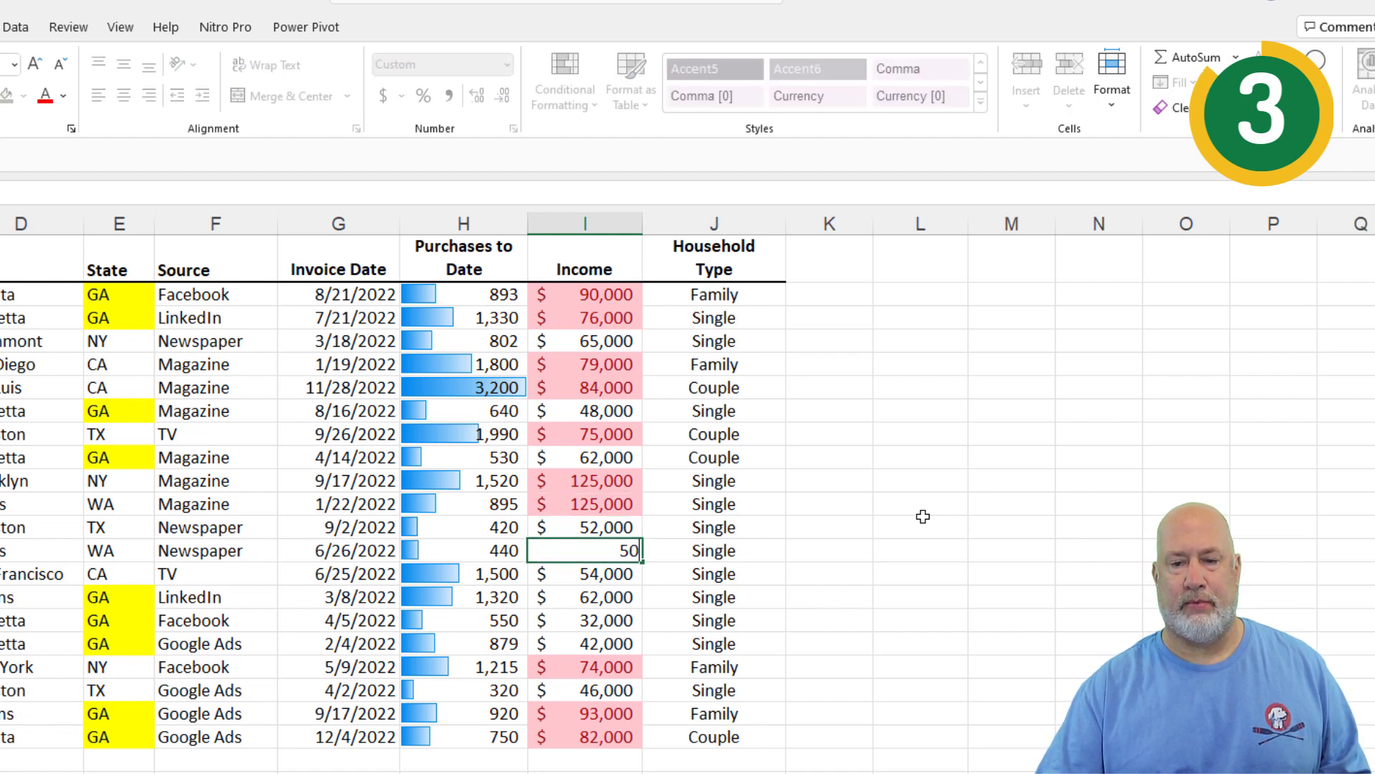
pyautogui.write('0,000')
pyautogui.press('Return')
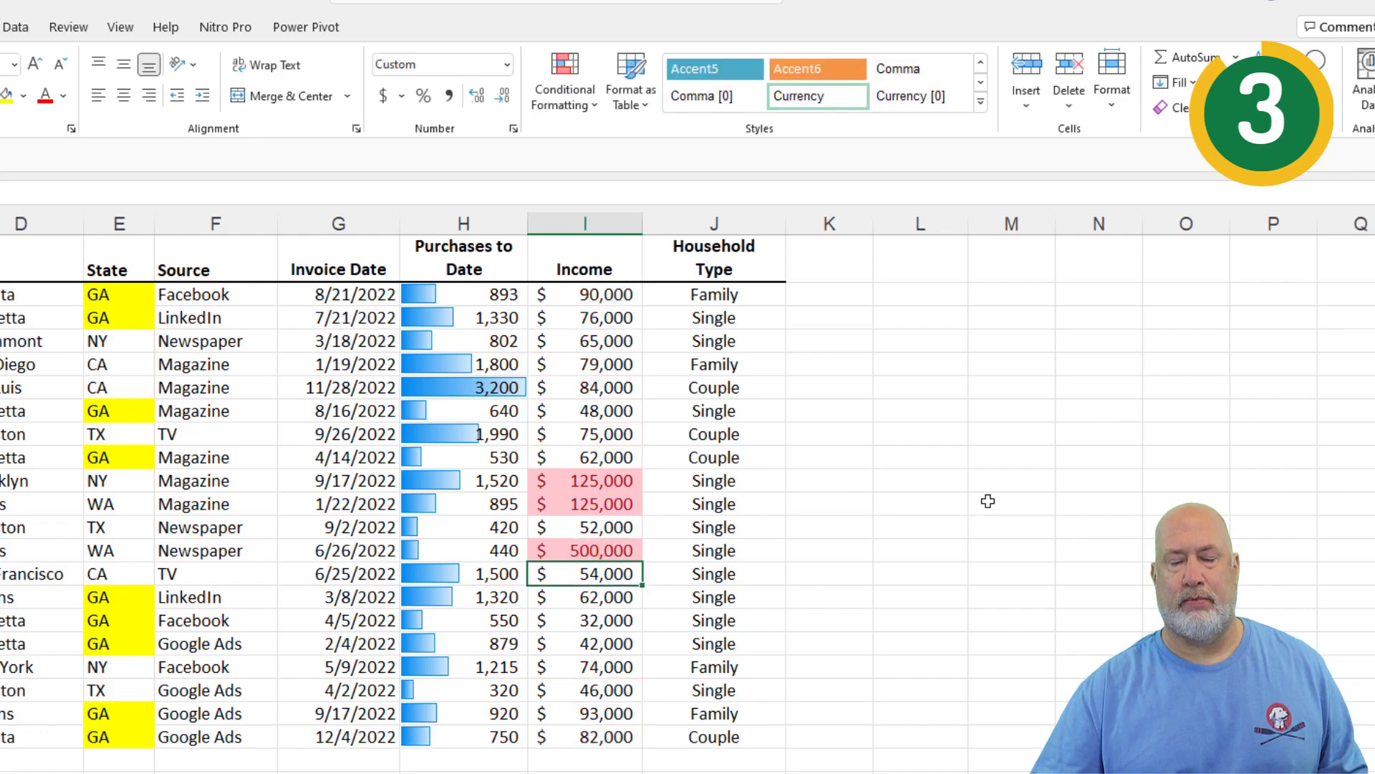
pyautogui.hotkey('ctrl', 'z')
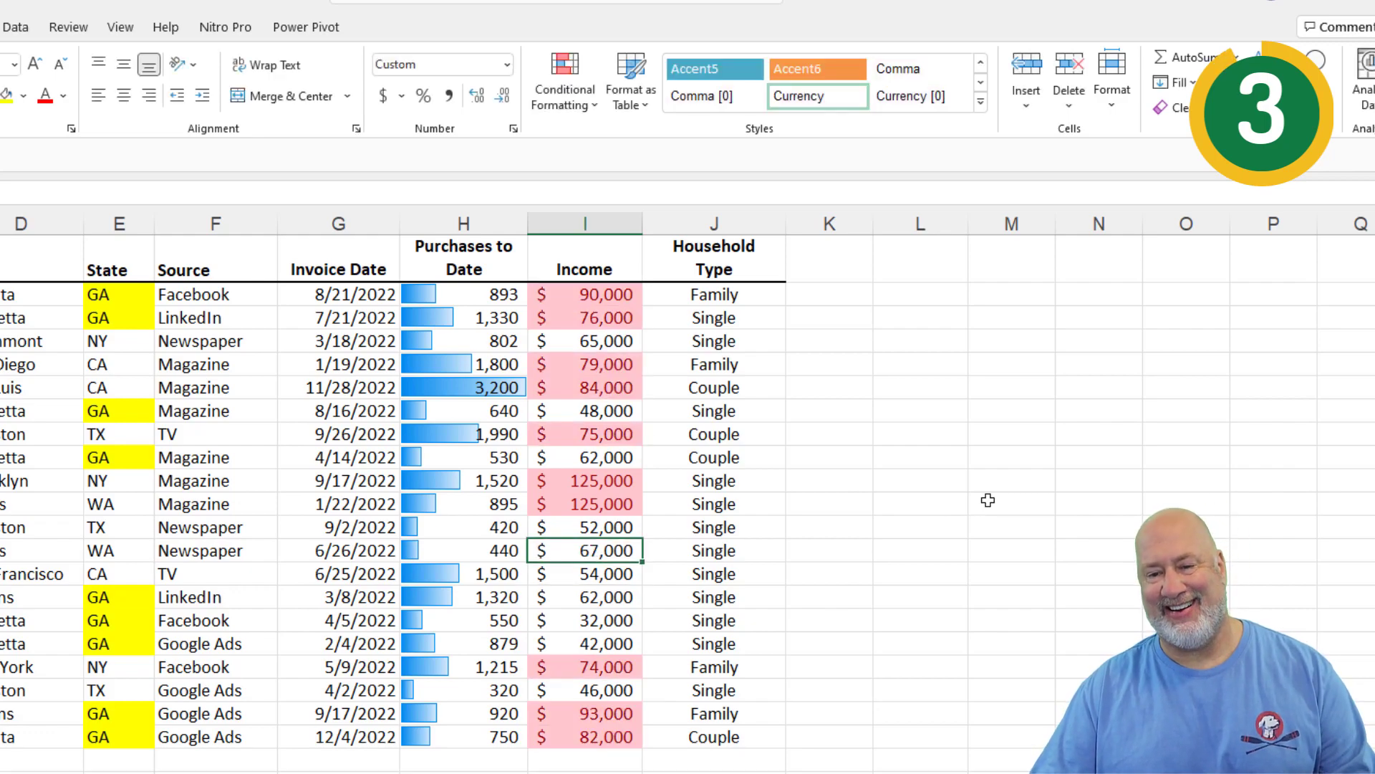
pyautogui.hotkey('ctrl', 'z')
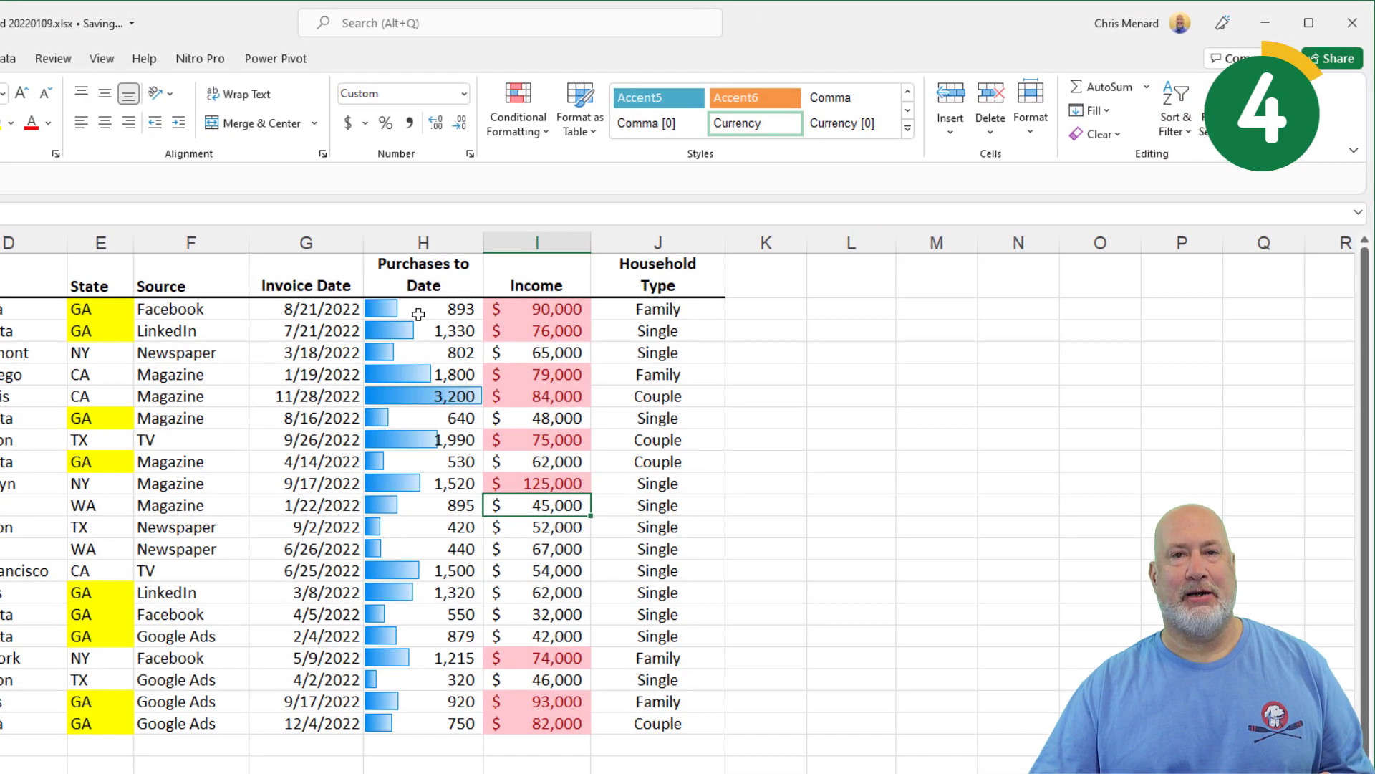
# Step: Clear the conditional formatting rules from the selected Purchases to Date cells
pyautogui.click(622, 248)
pyautogui.moveTo(419, 313); pyautogui.dragTo(443, 724)
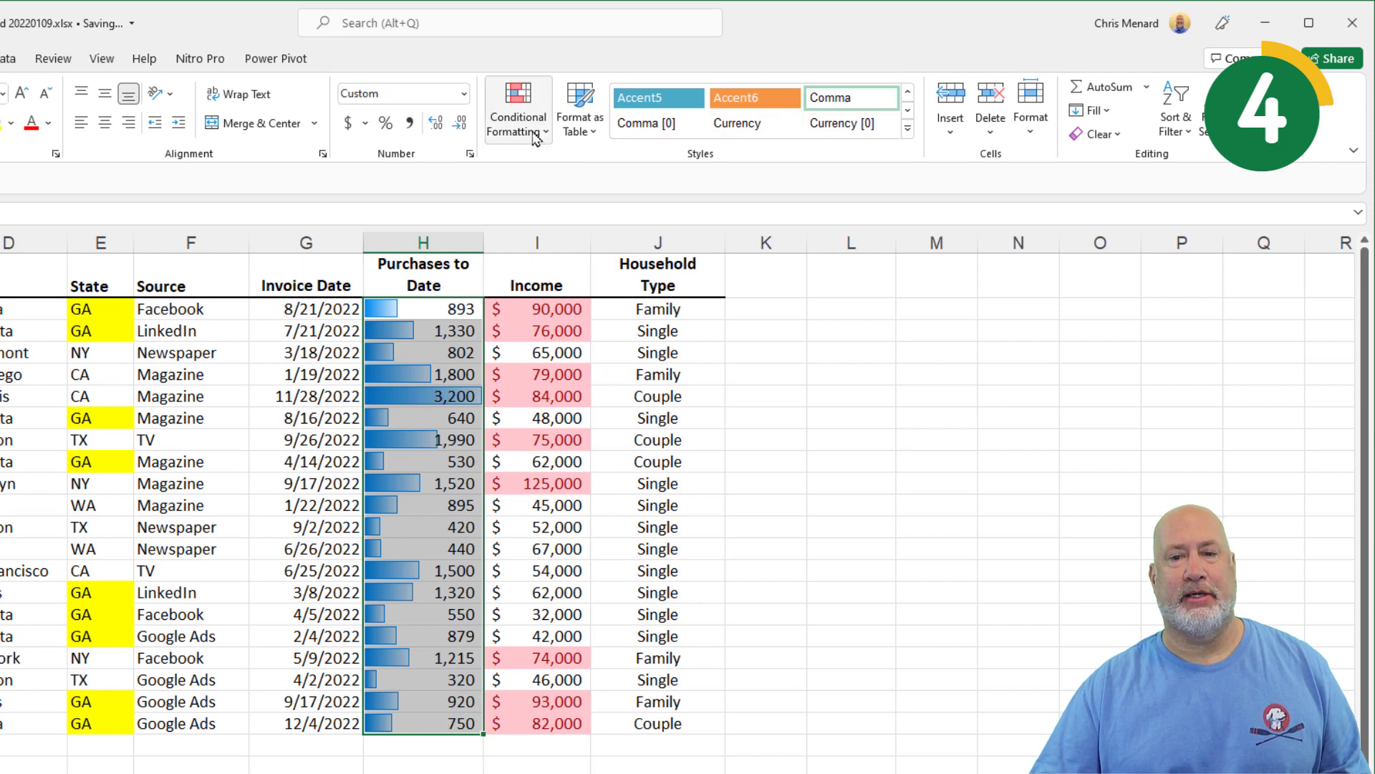
pyautogui.click(518, 115)
pyautogui.moveTo(553, 422)
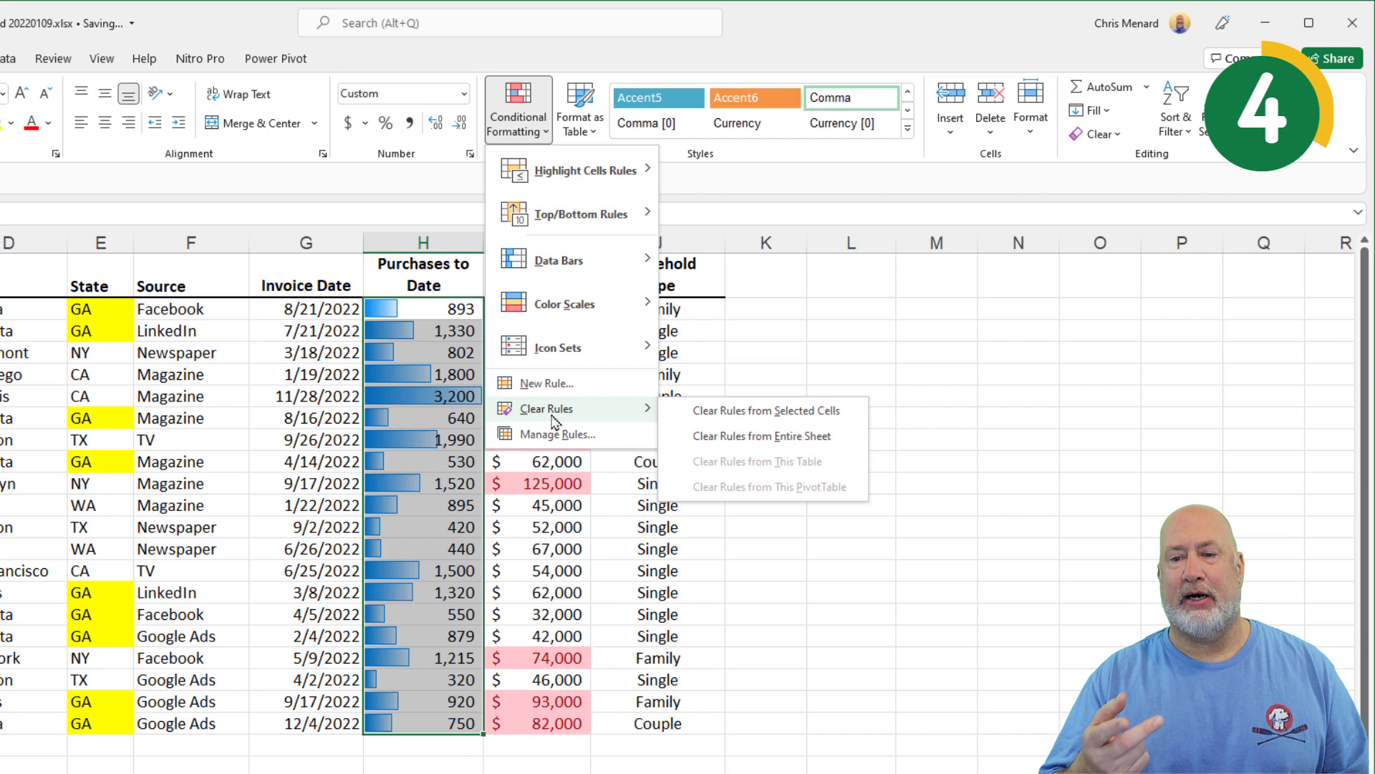
pyautogui.click(745, 421)
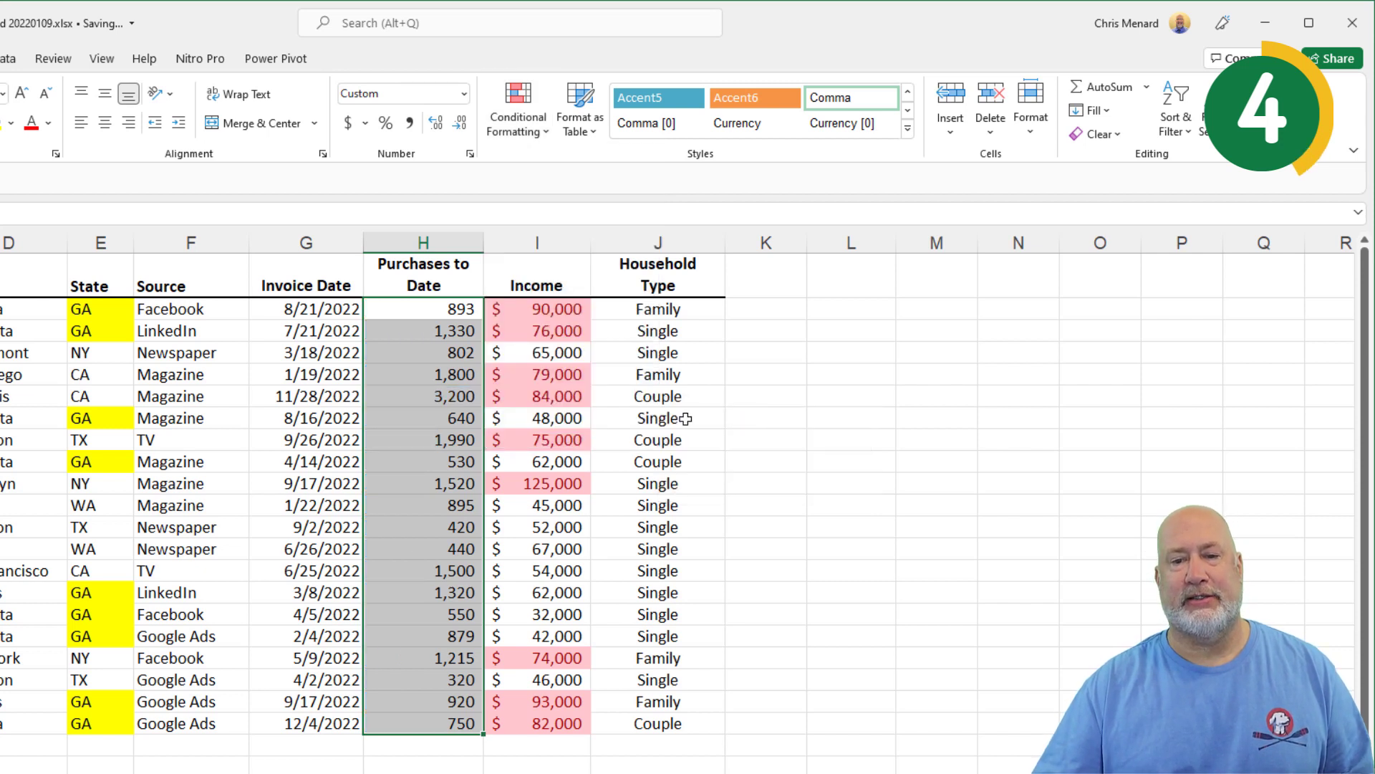
pyautogui.click(398, 418)
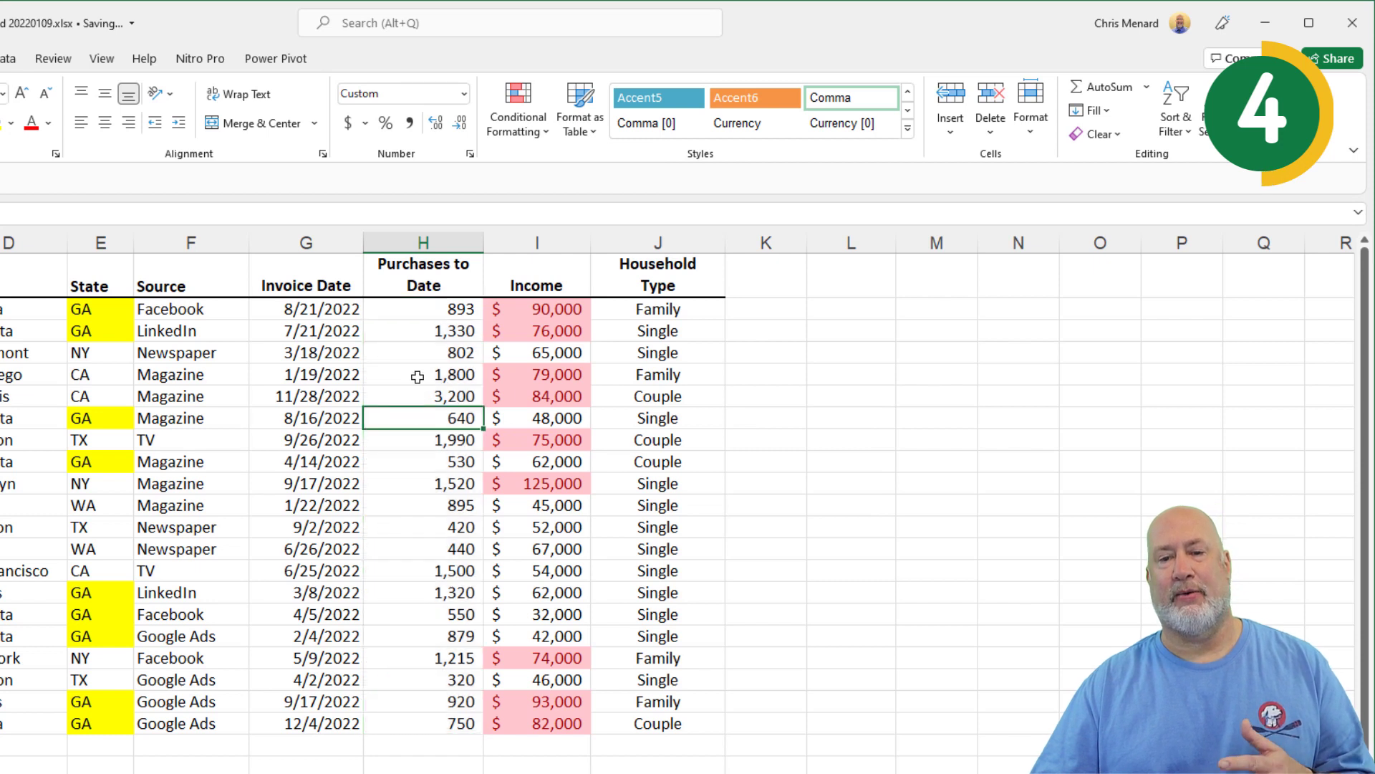
# Step: Clear rules from the entire sheet, then undo to restore the highlights
pyautogui.click(520, 127)
pyautogui.moveTo(553, 408)
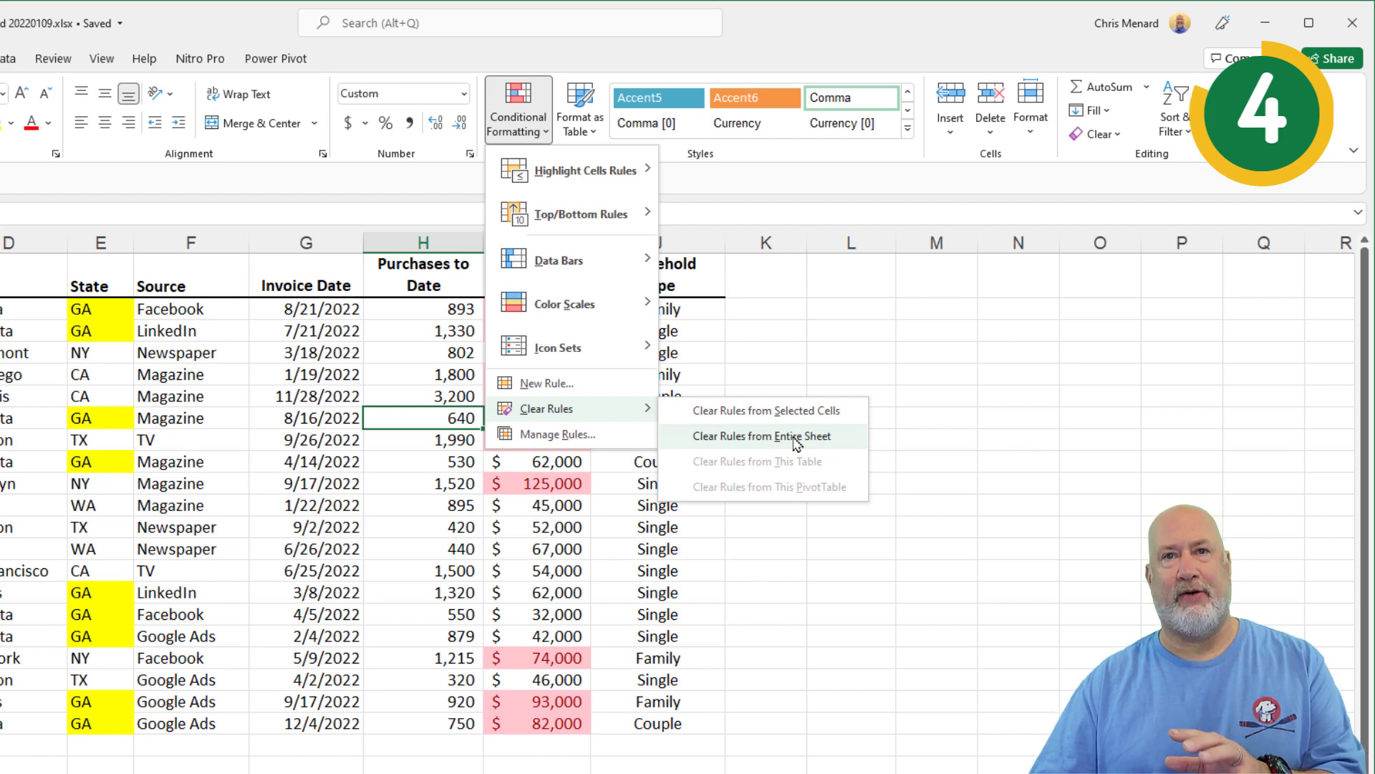
pyautogui.click(796, 438)
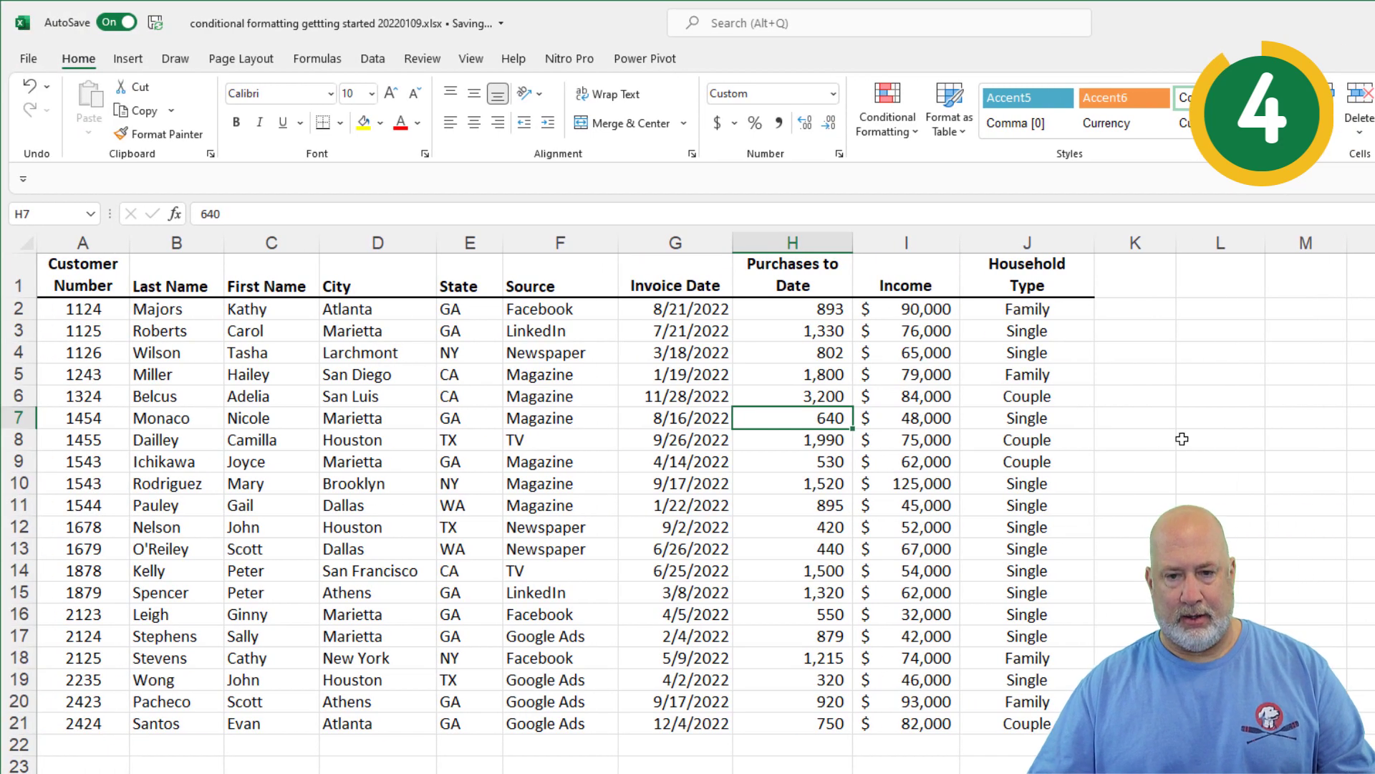
pyautogui.hotkey('ctrl', 'z')
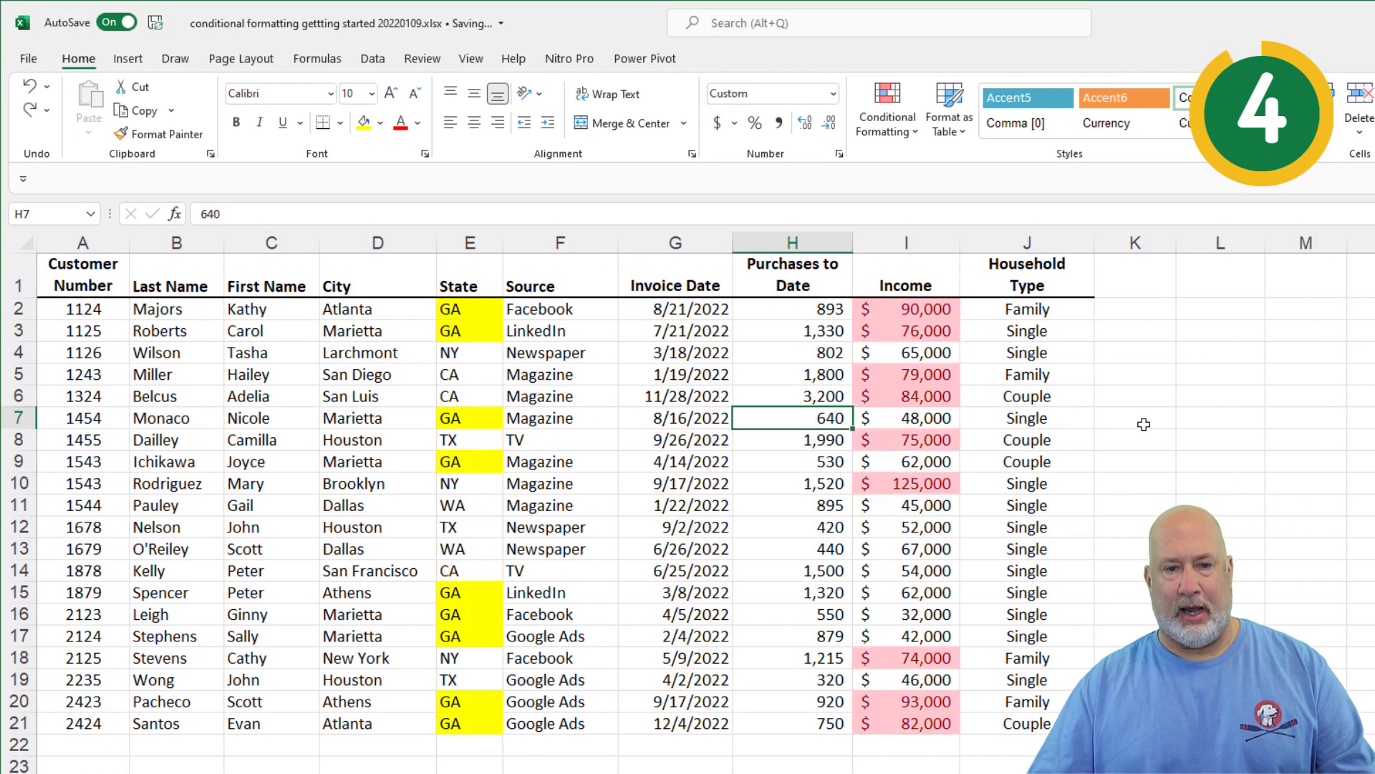
# Step: Select a State cell and browse the Conditional Formatting menu without applying anything
pyautogui.click(491, 396)
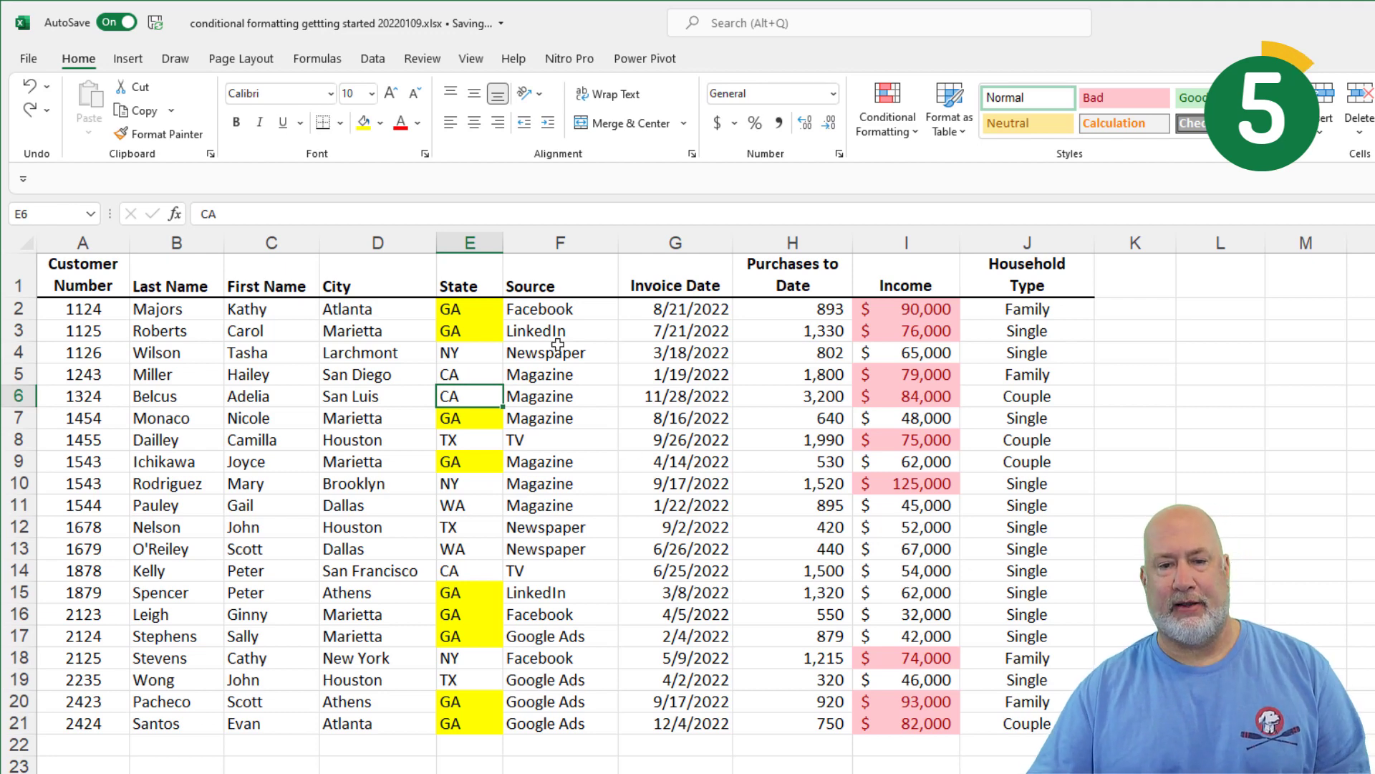
pyautogui.click(892, 123)
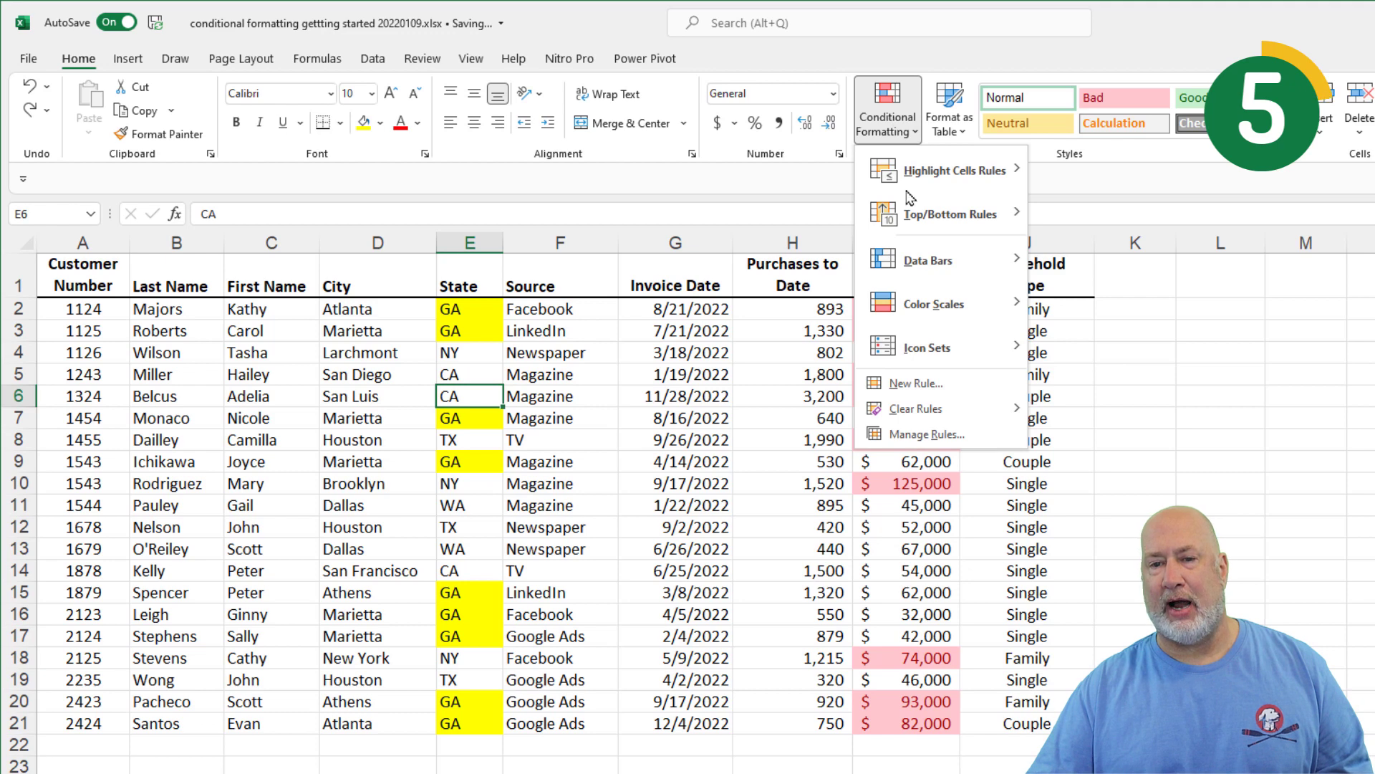
pyautogui.moveTo(909, 226)
pyautogui.click(888, 107)
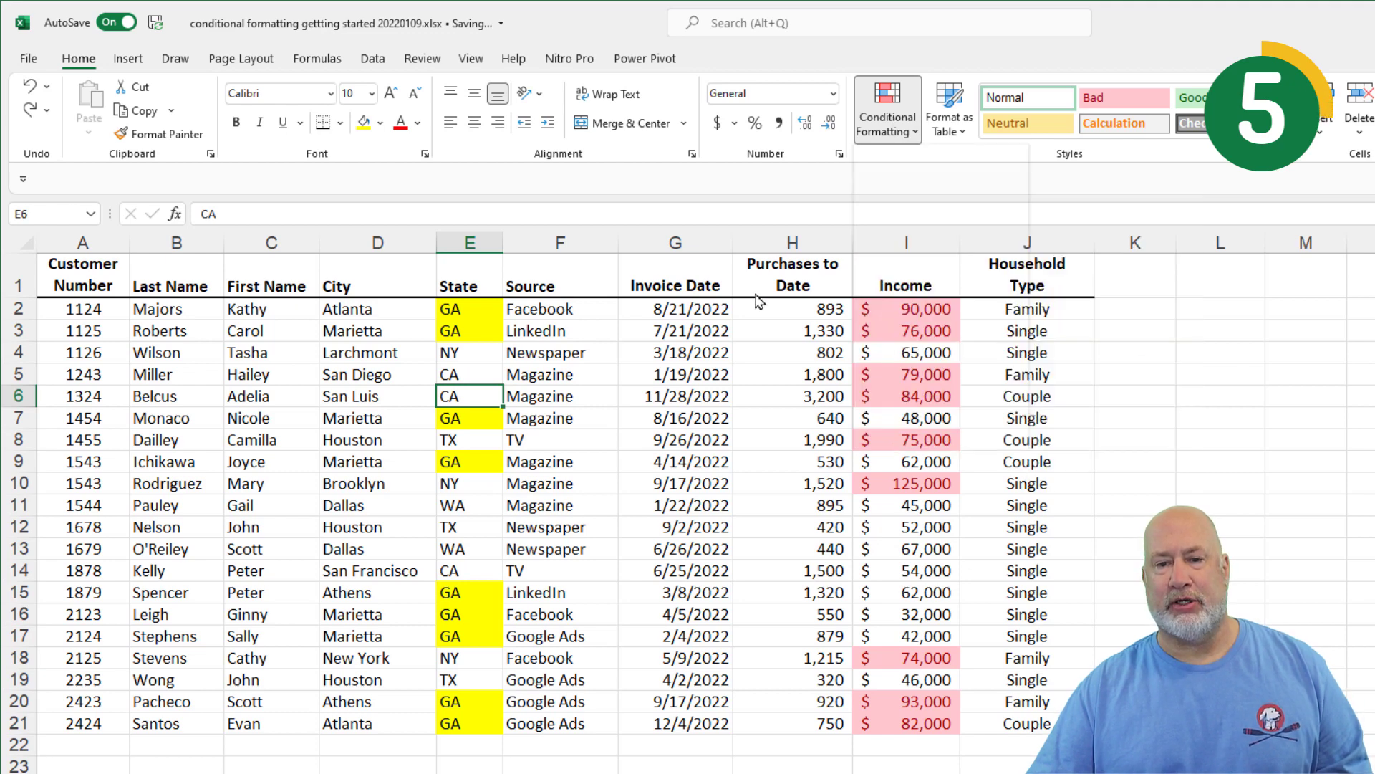
# Step: Clear the rules from the Income values and bring up the Top/Bottom Rules choices
pyautogui.moveTo(884, 312); pyautogui.dragTo(888, 725)
pyautogui.click(883, 128)
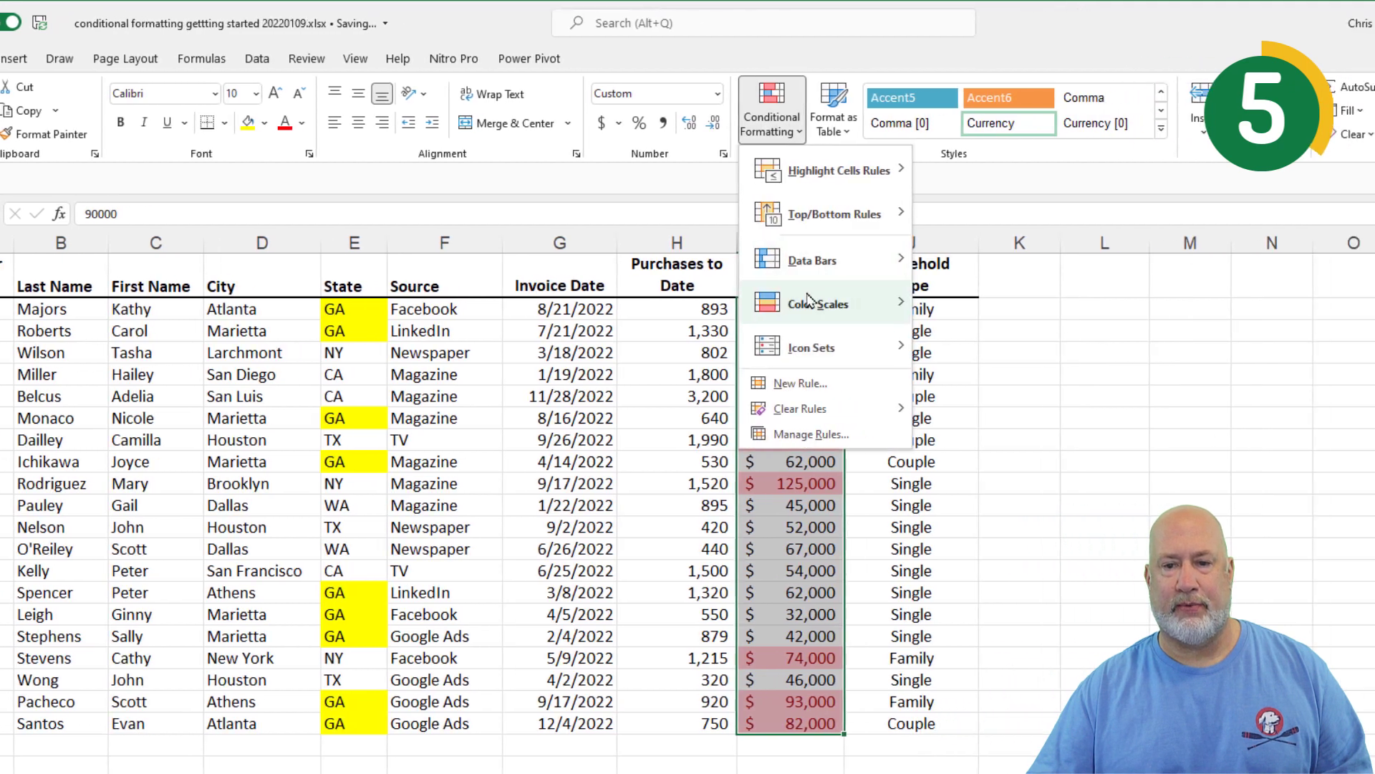
pyautogui.moveTo(929, 351)
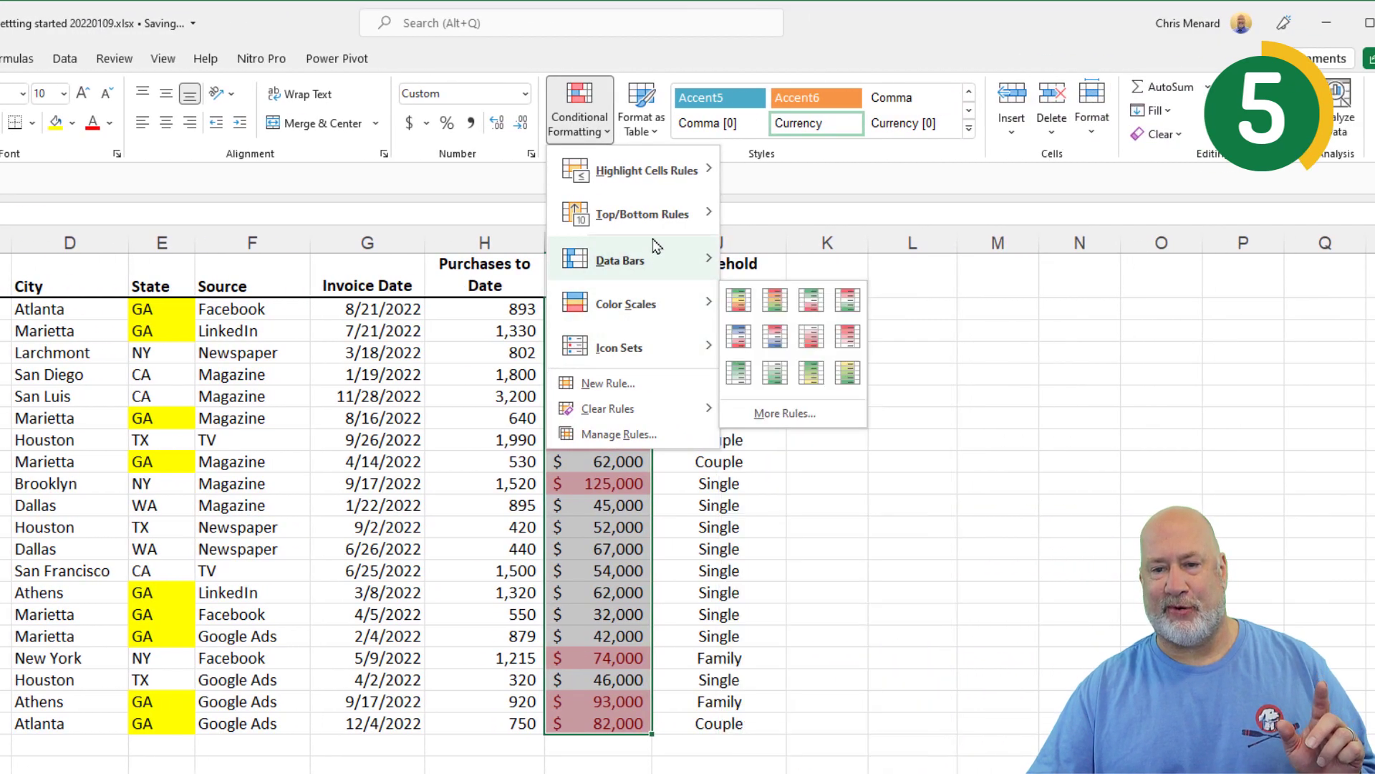
pyautogui.moveTo(669, 228)
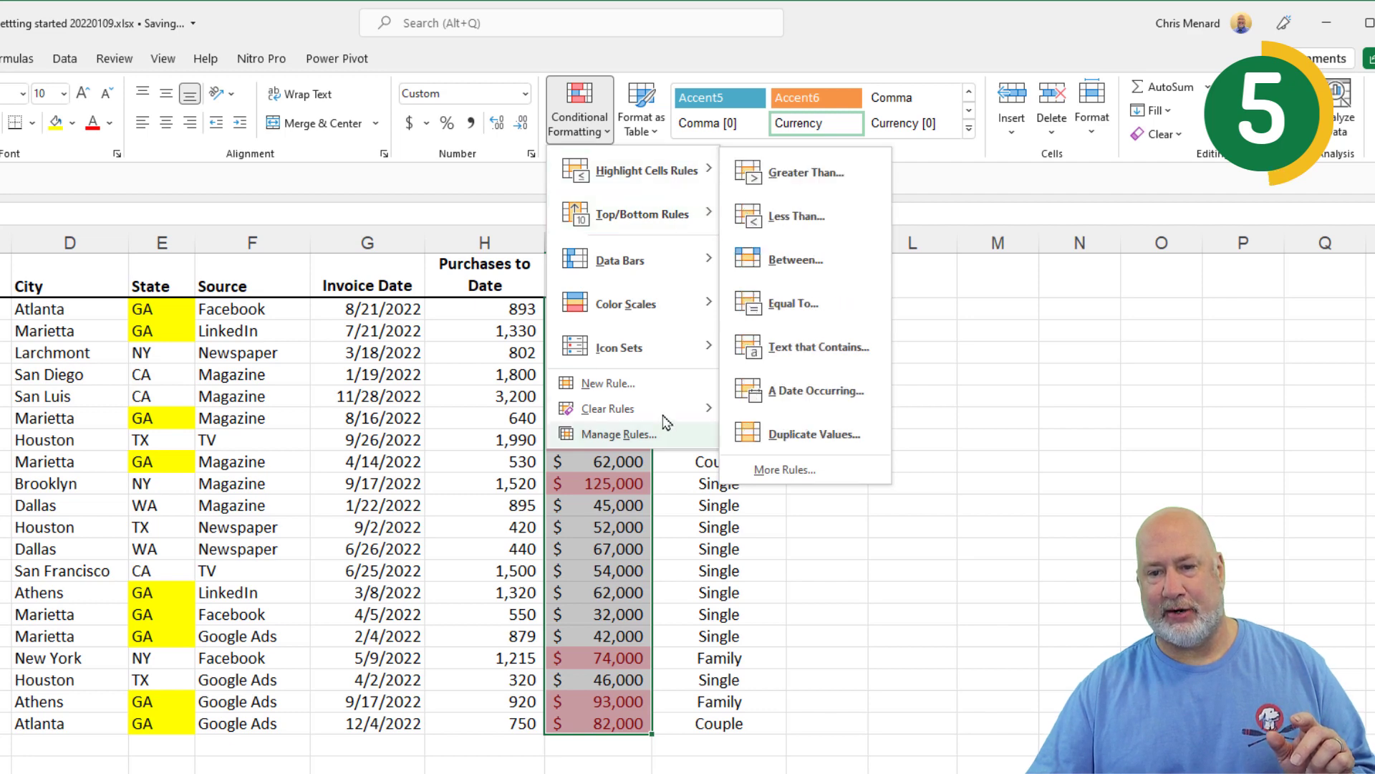
pyautogui.moveTo(709, 408)
pyautogui.click(788, 411)
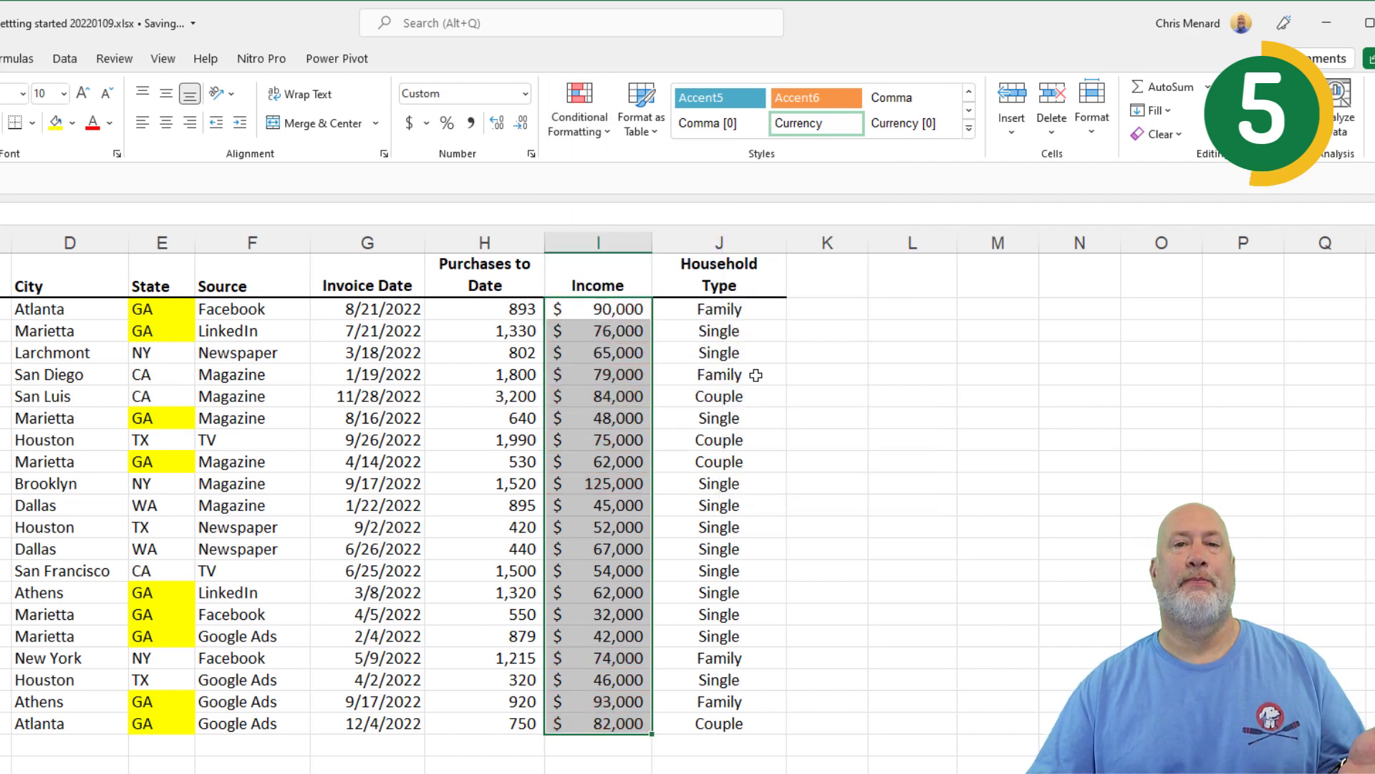
pyautogui.click(579, 125)
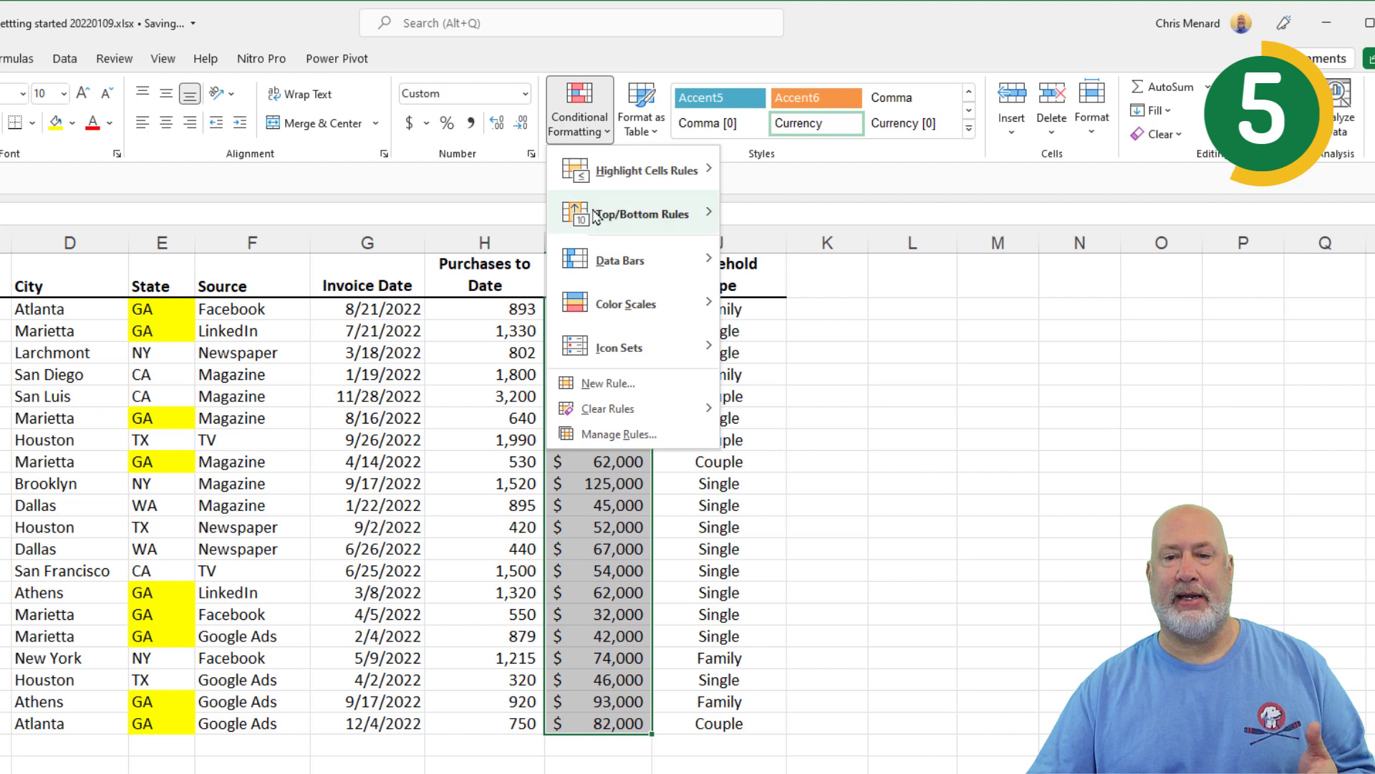
pyautogui.moveTo(596, 219)
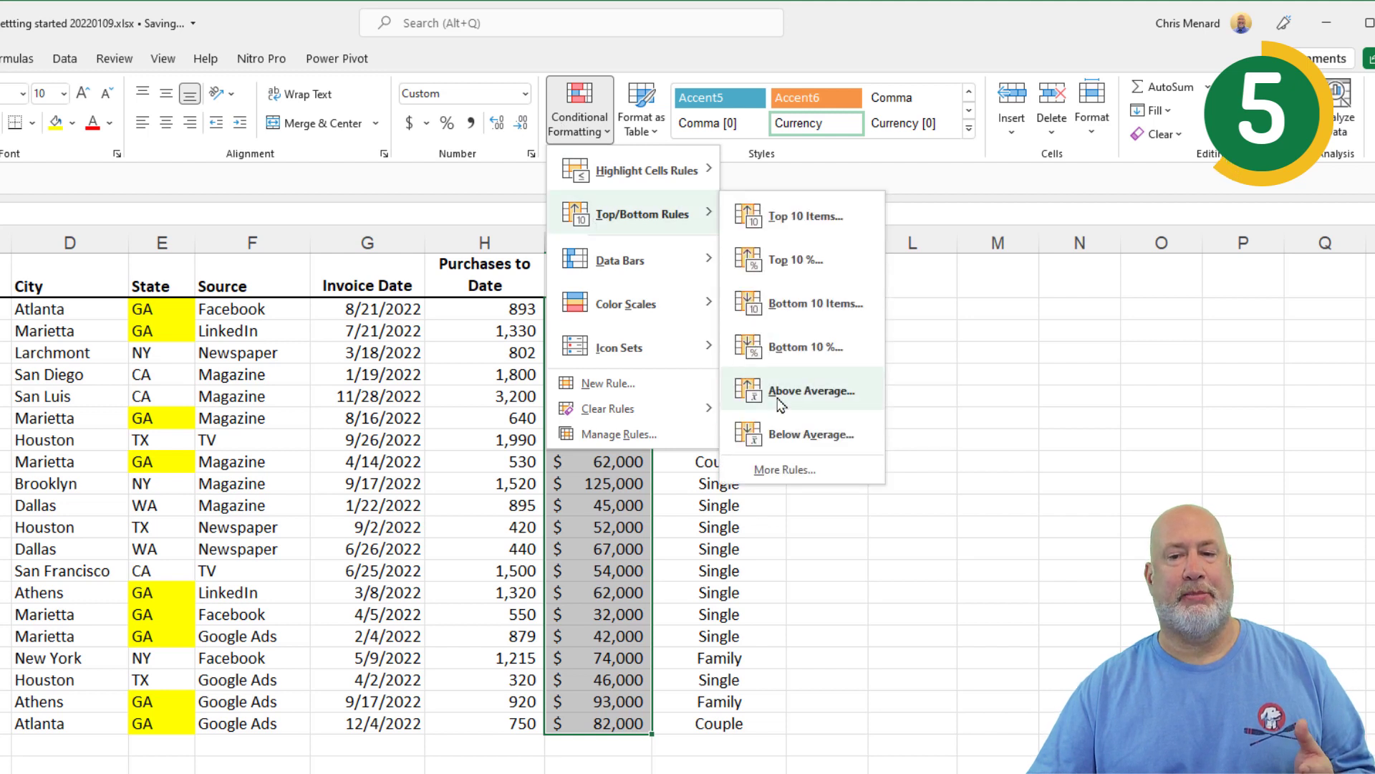
# Step: Create a Top Items rule for Income with count 5, Light Red Fill and Dark Red Text
pyautogui.click(806, 215)
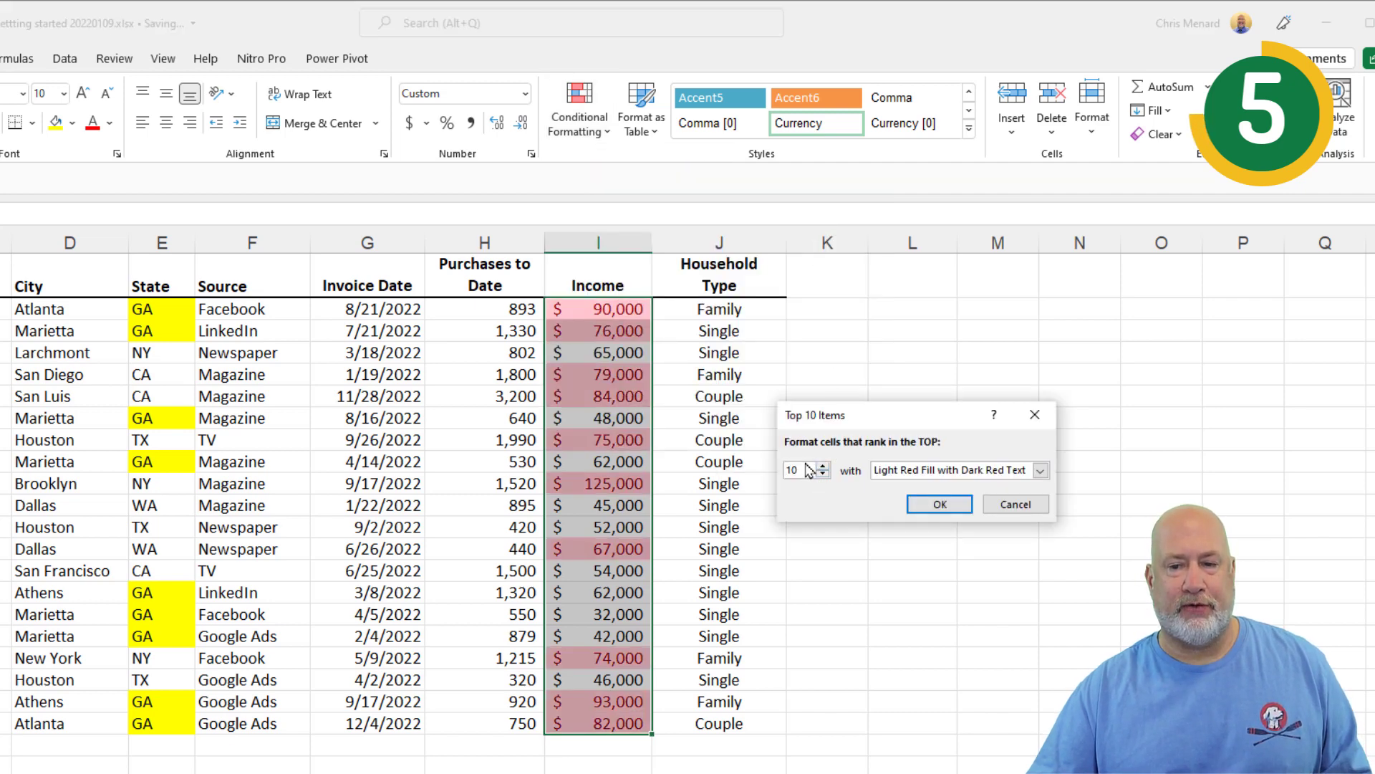
pyautogui.doubleClick(805, 469)
pyautogui.write('1')
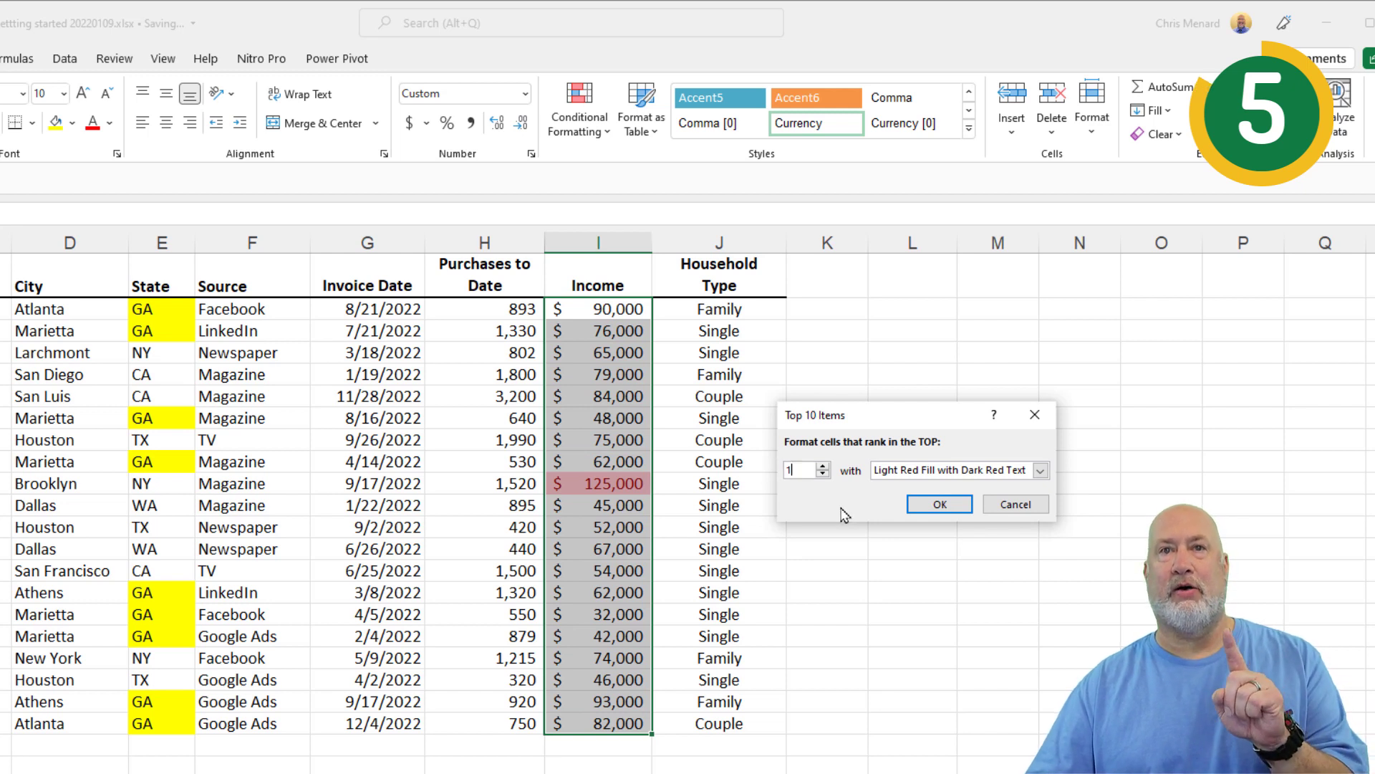
pyautogui.click(825, 465)
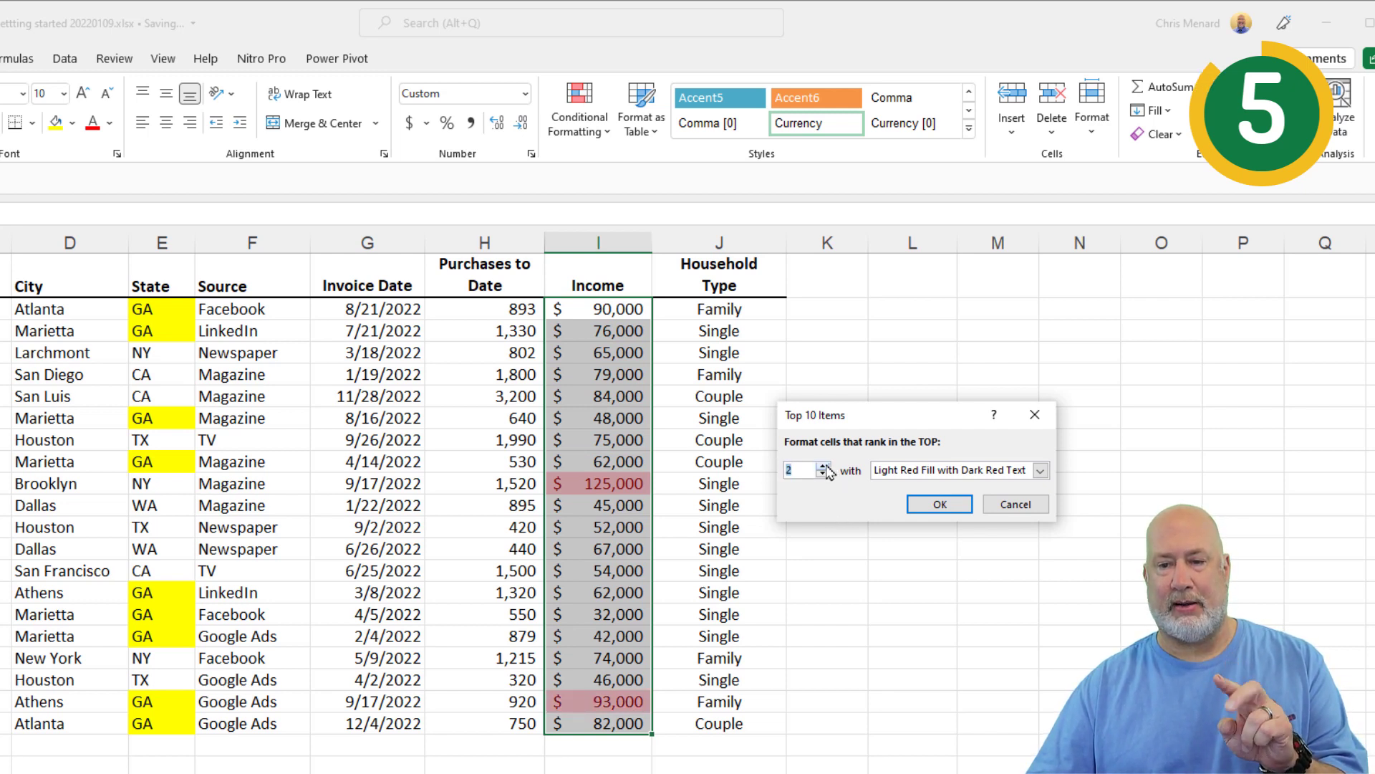
pyautogui.click(825, 466)
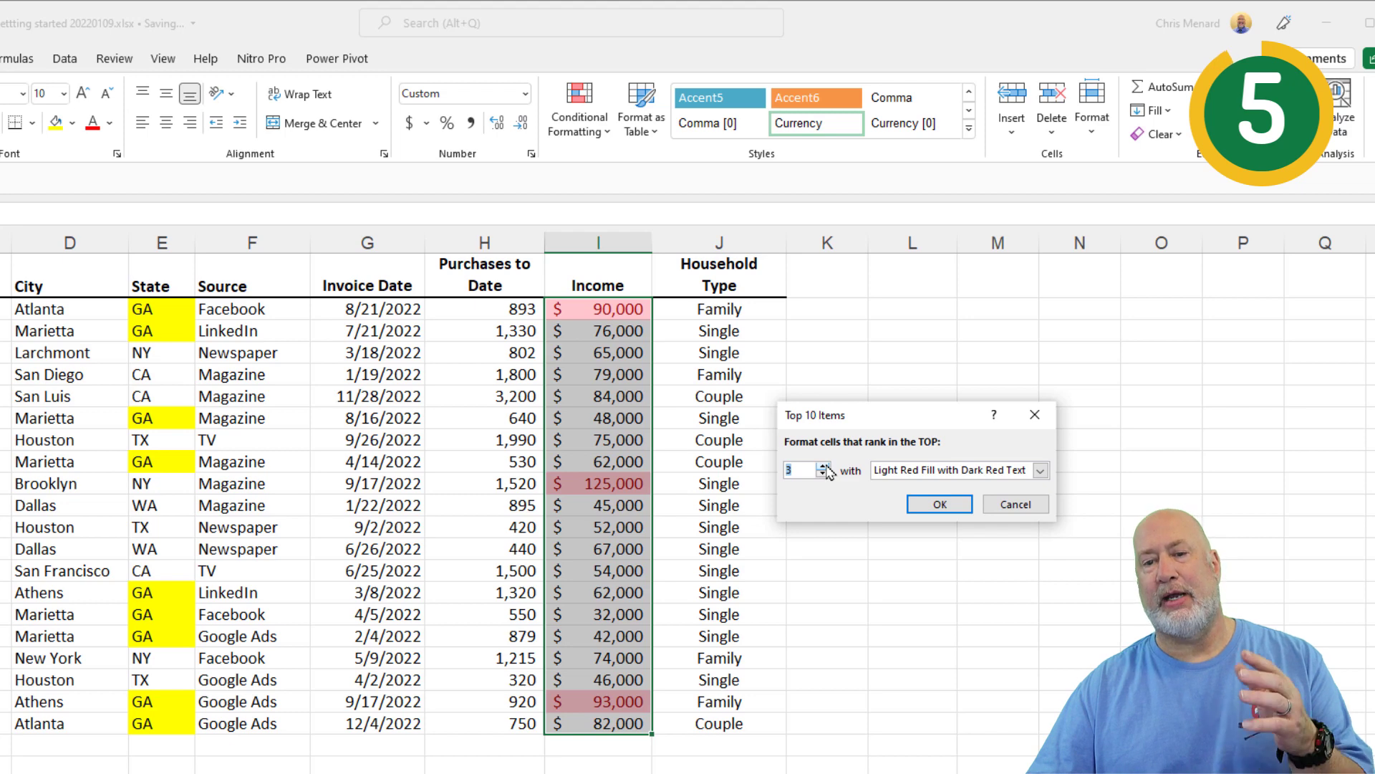
pyautogui.click(824, 465)
pyautogui.click(824, 466)
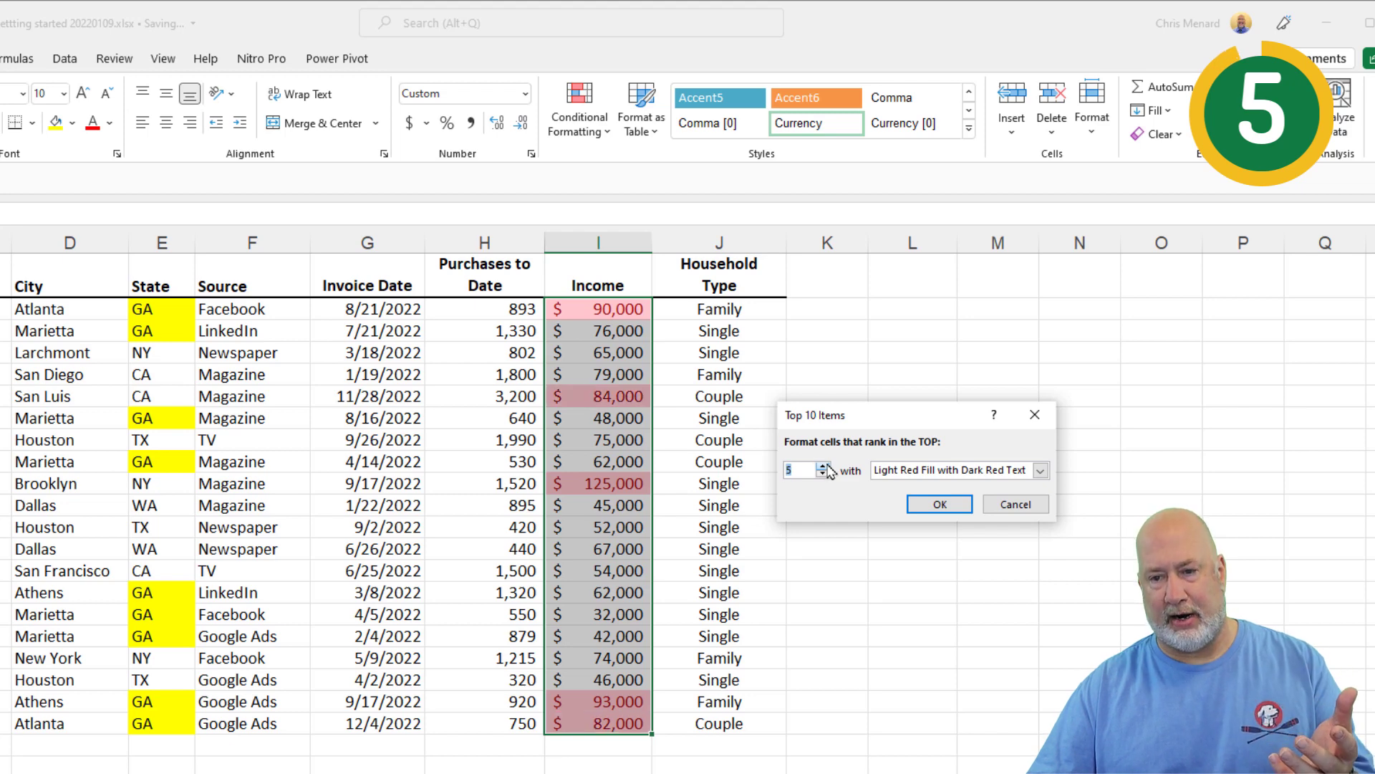
pyautogui.click(938, 504)
pyautogui.click(560, 402)
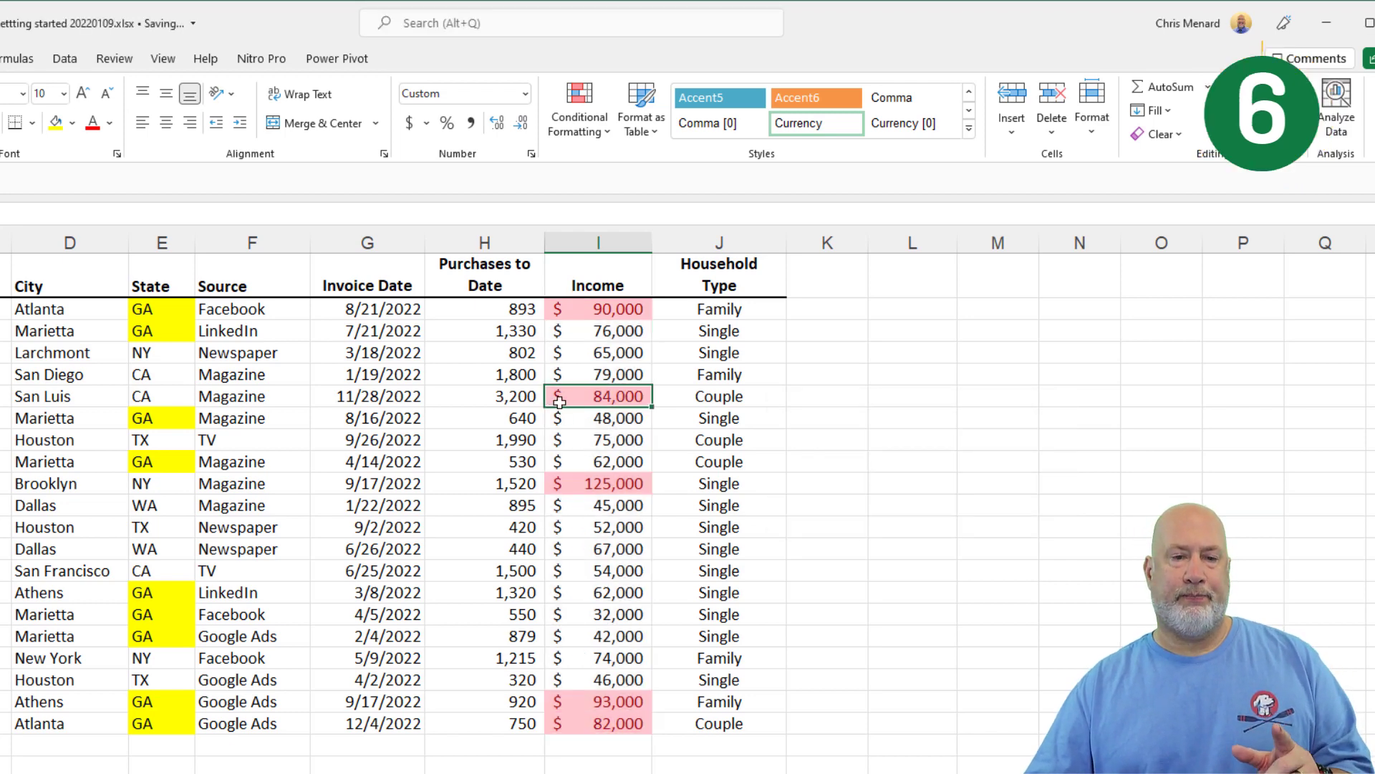
pyautogui.click(583, 129)
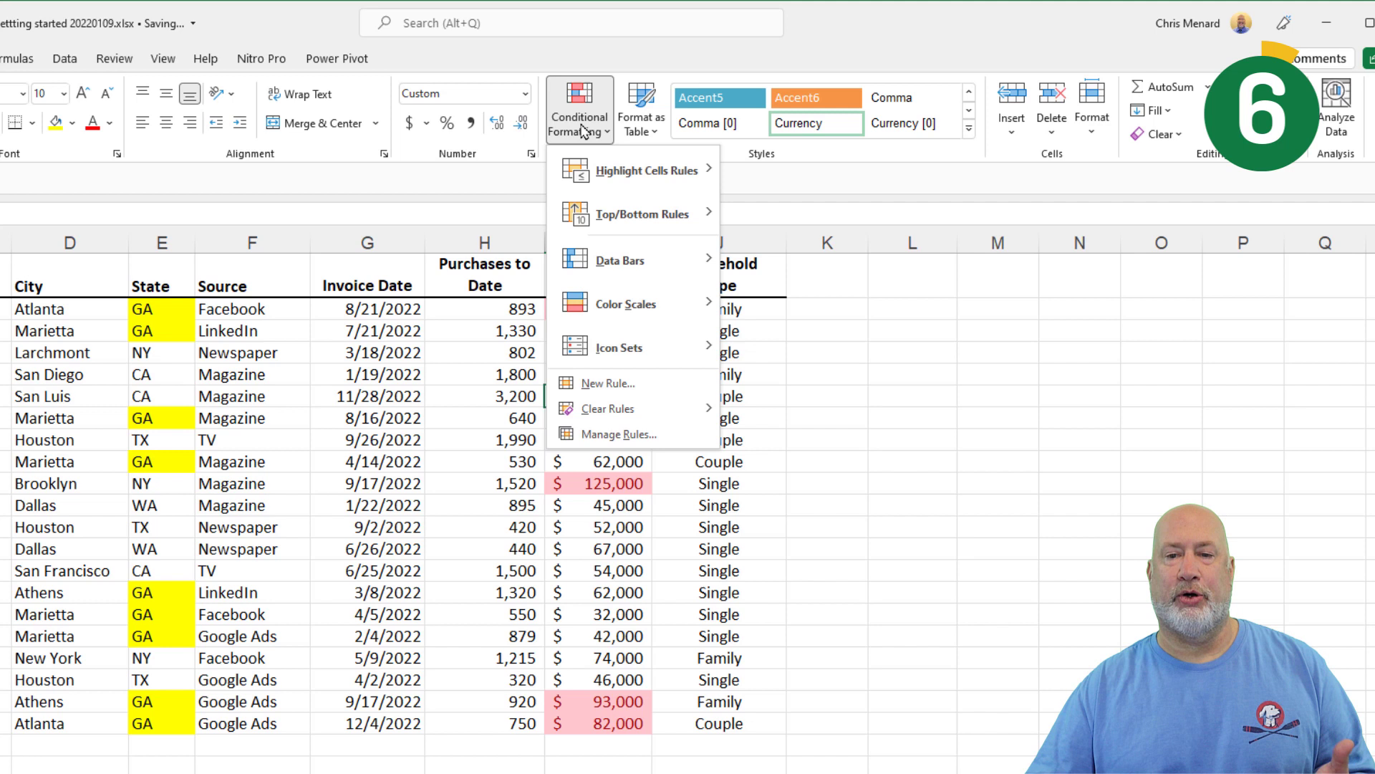
pyautogui.moveTo(573, 176)
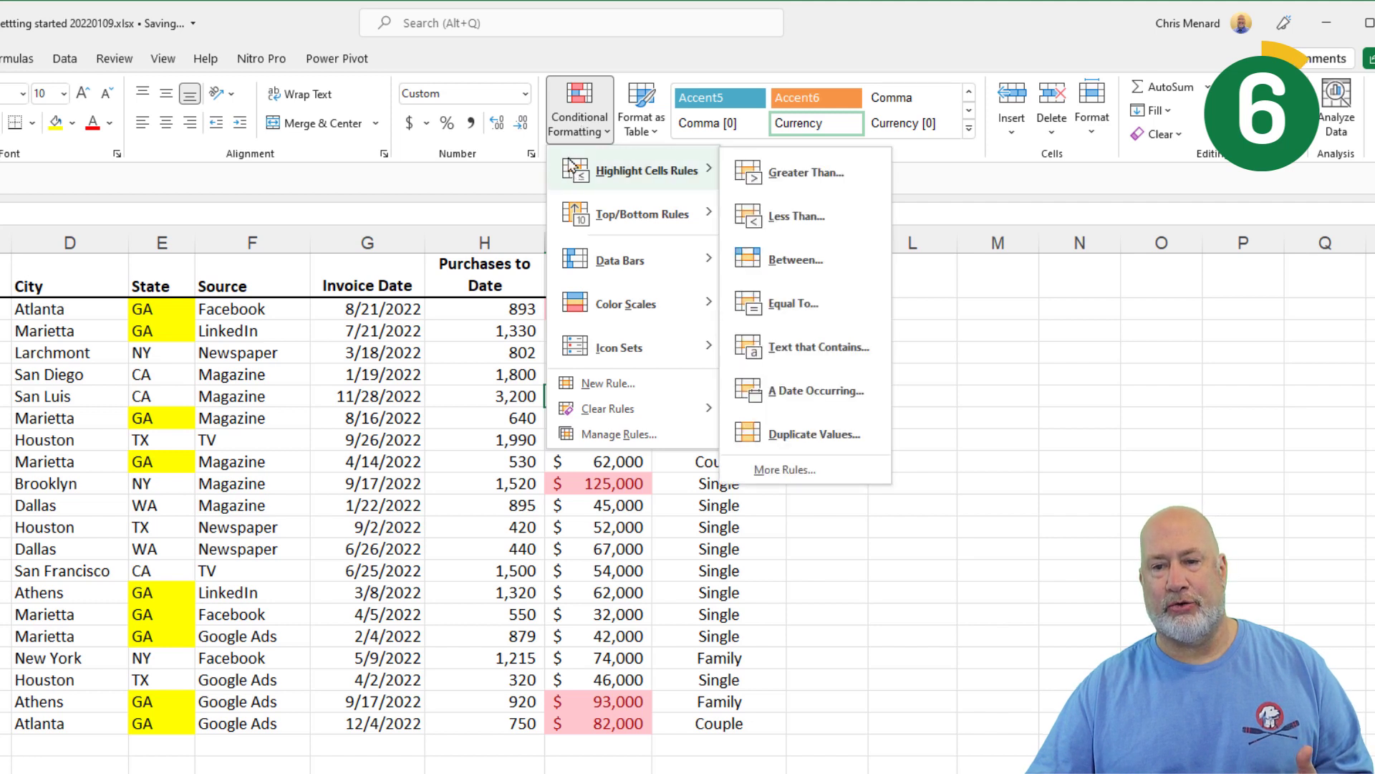
pyautogui.click(569, 138)
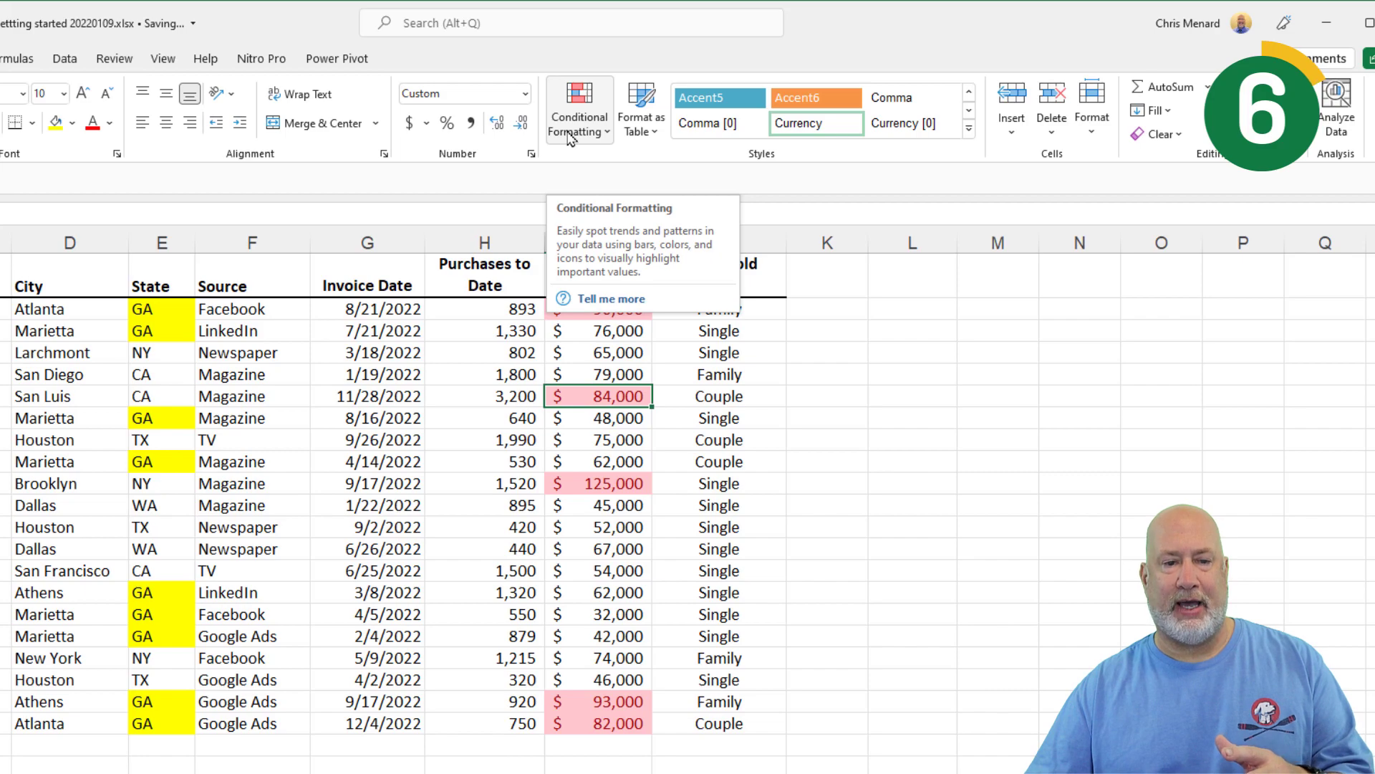
pyautogui.click(401, 396)
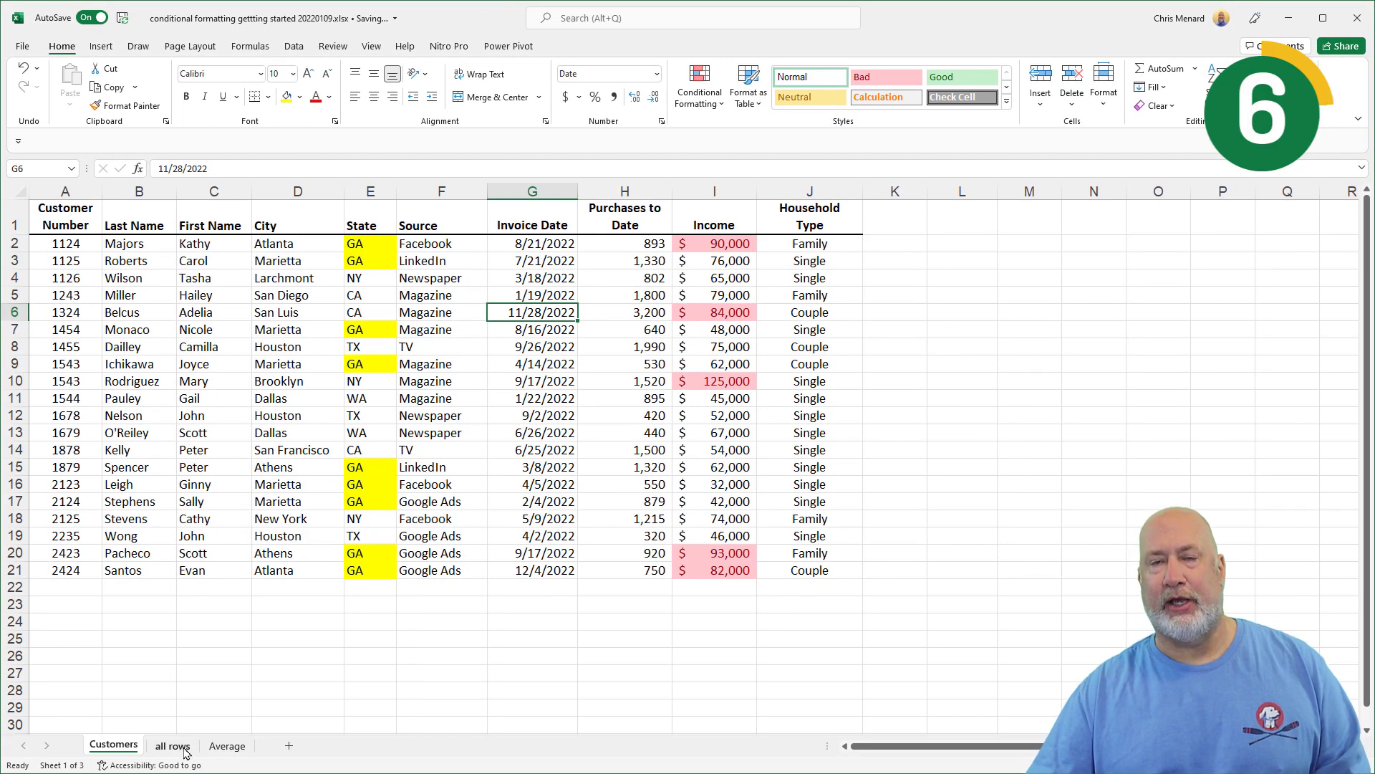
# Step: Go through the 'all rows' sheet to the Average sheet and scroll to its top
pyautogui.click(379, 249)
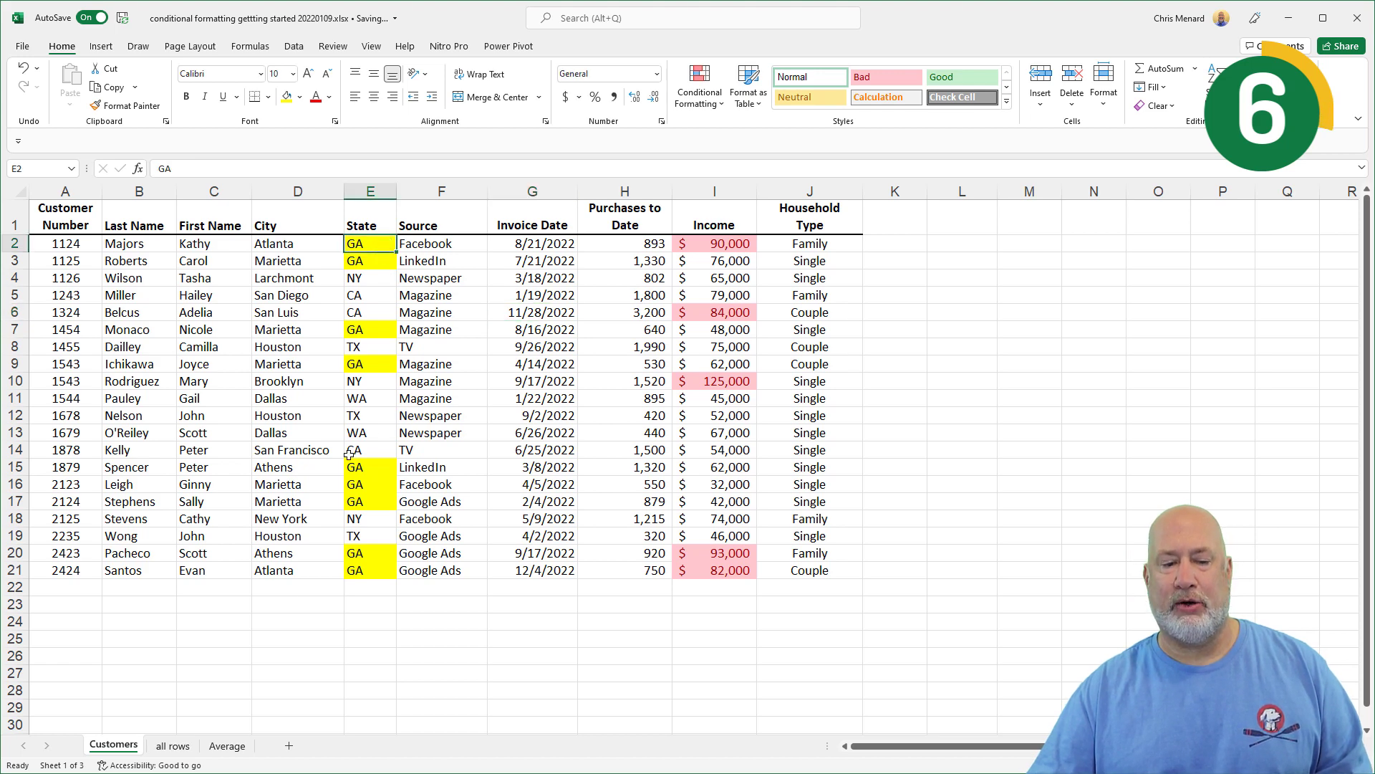
pyautogui.click(175, 746)
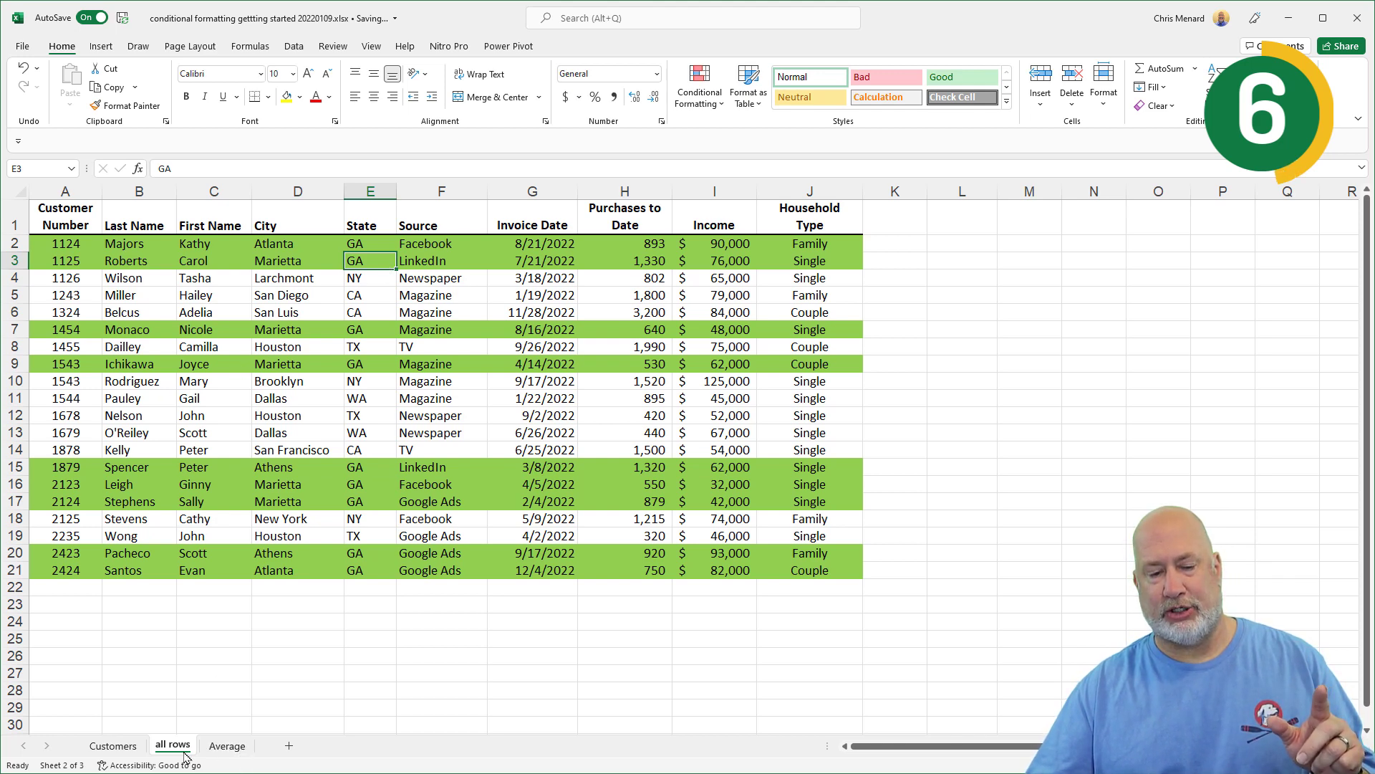
pyautogui.click(219, 748)
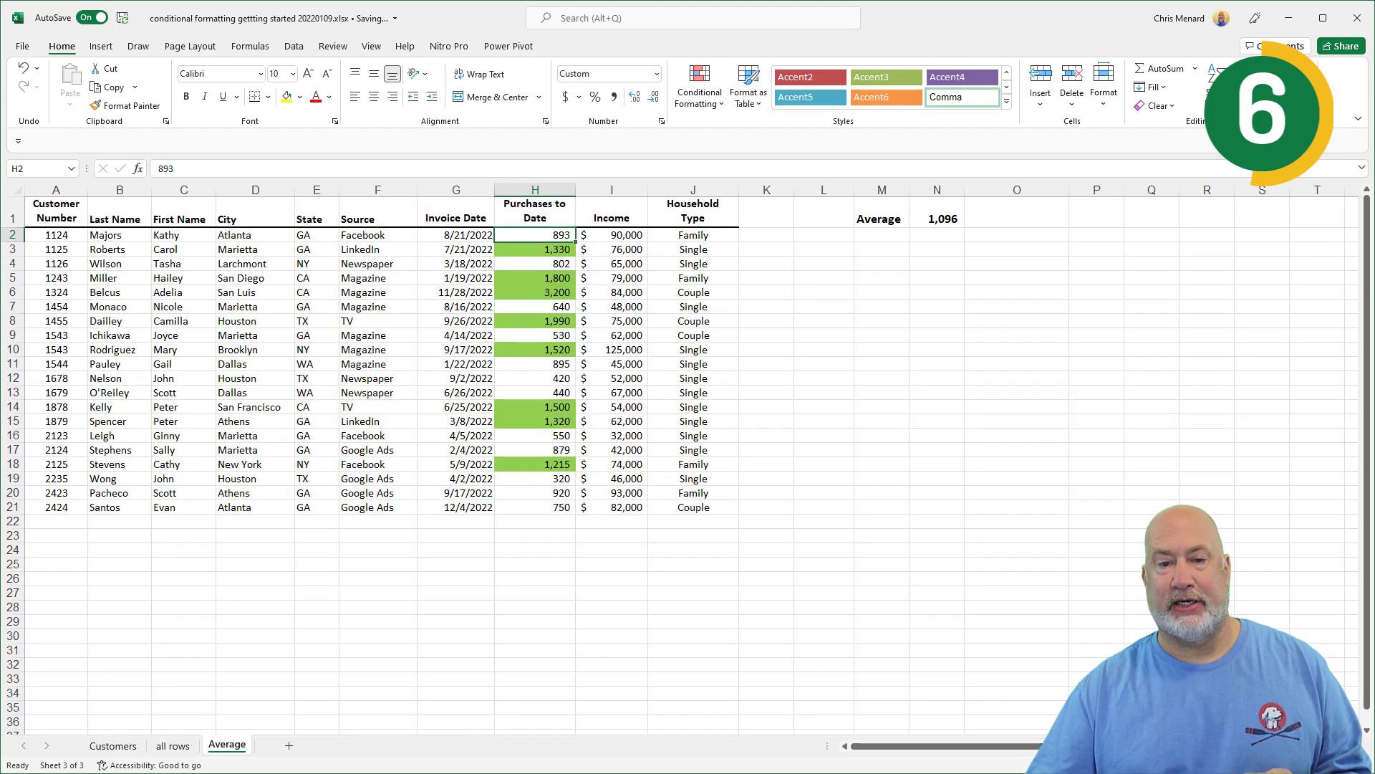
pyautogui.scroll(2, 687, 458)
# Step: Inspect the N1 average formula and enter 4000 as the first Purchases to Date value
pyautogui.click(1100, 230)
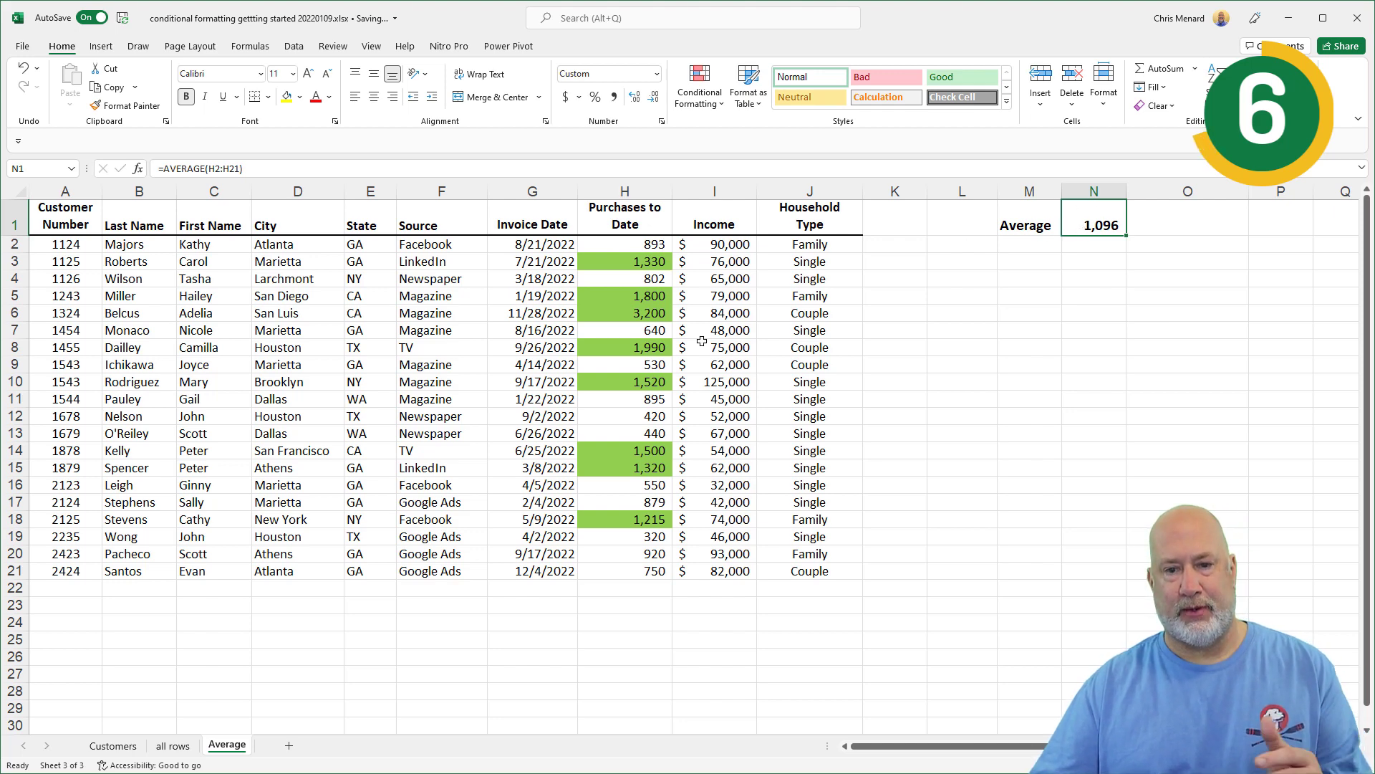
pyautogui.click(634, 243)
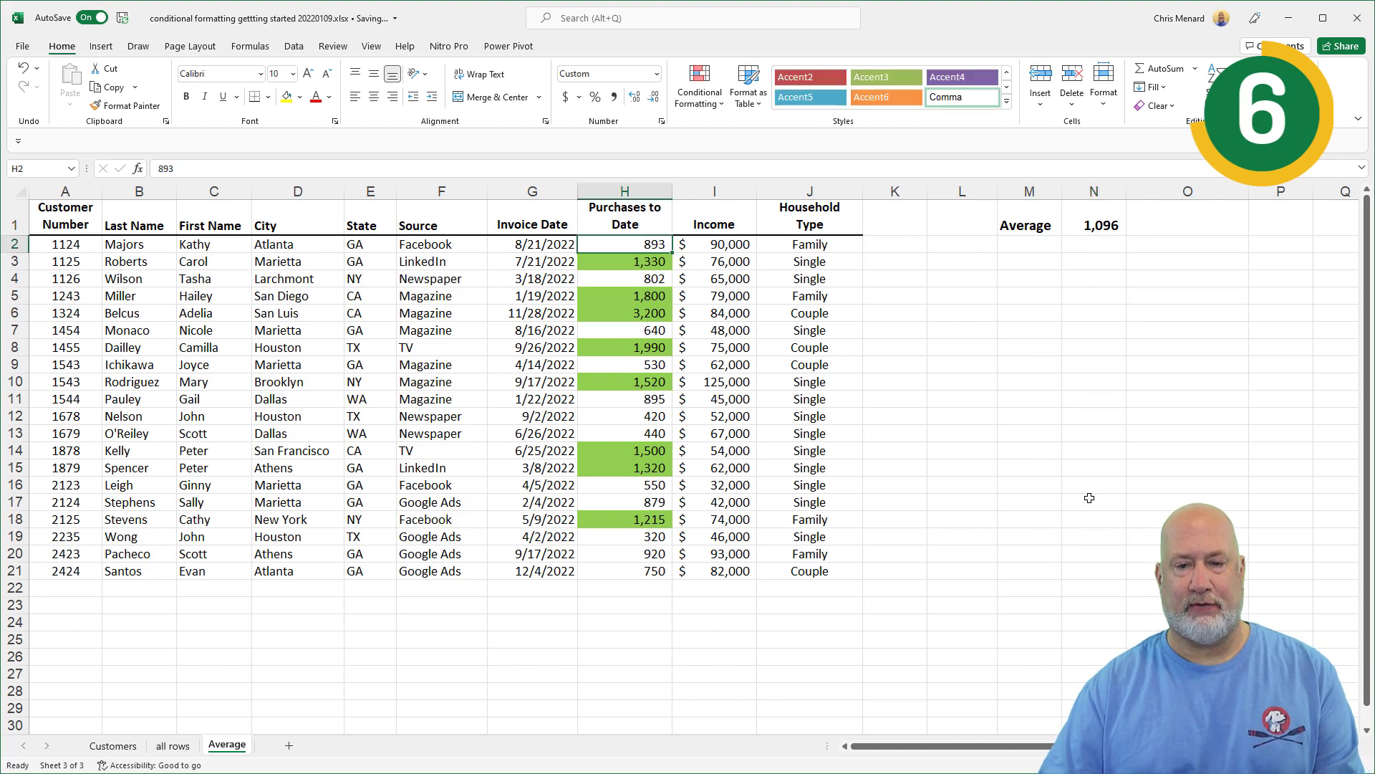
pyautogui.write('4000')
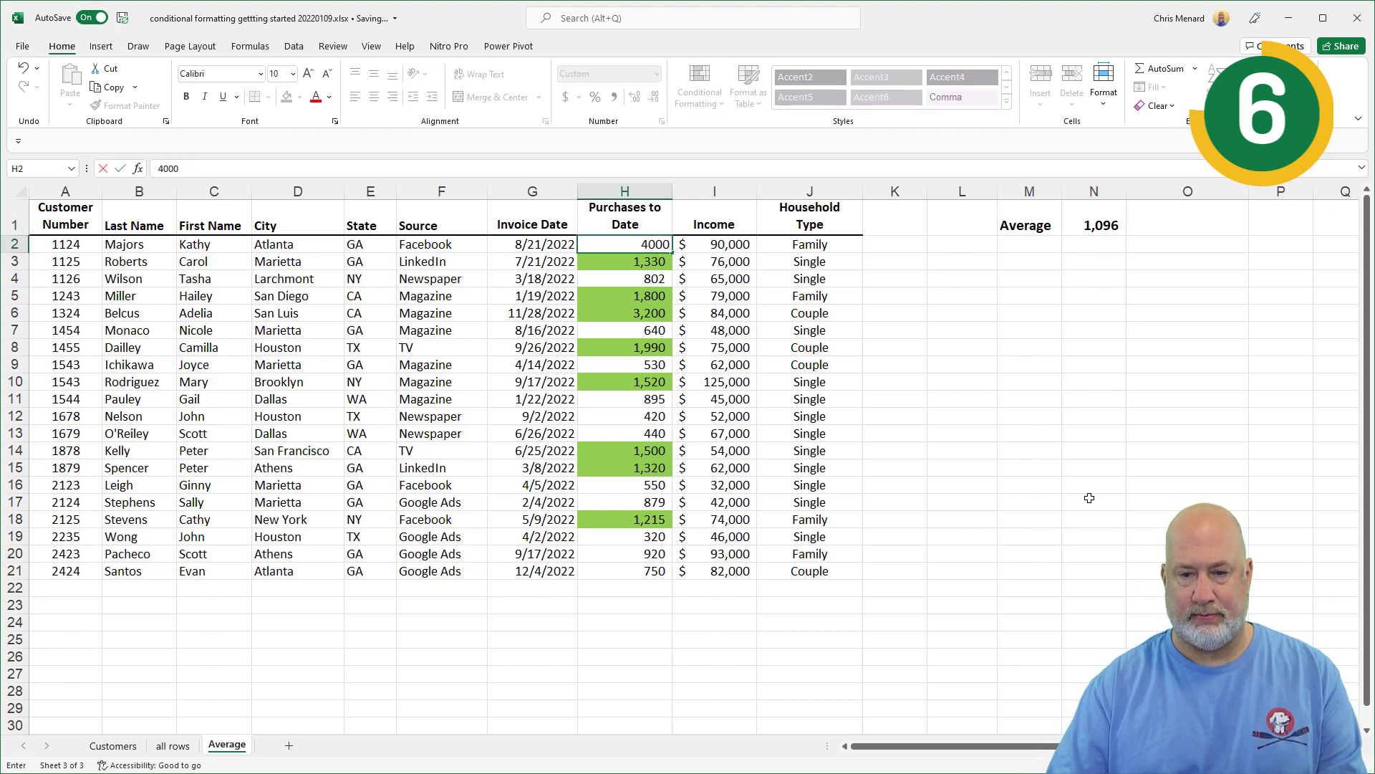
pyautogui.press('Return')
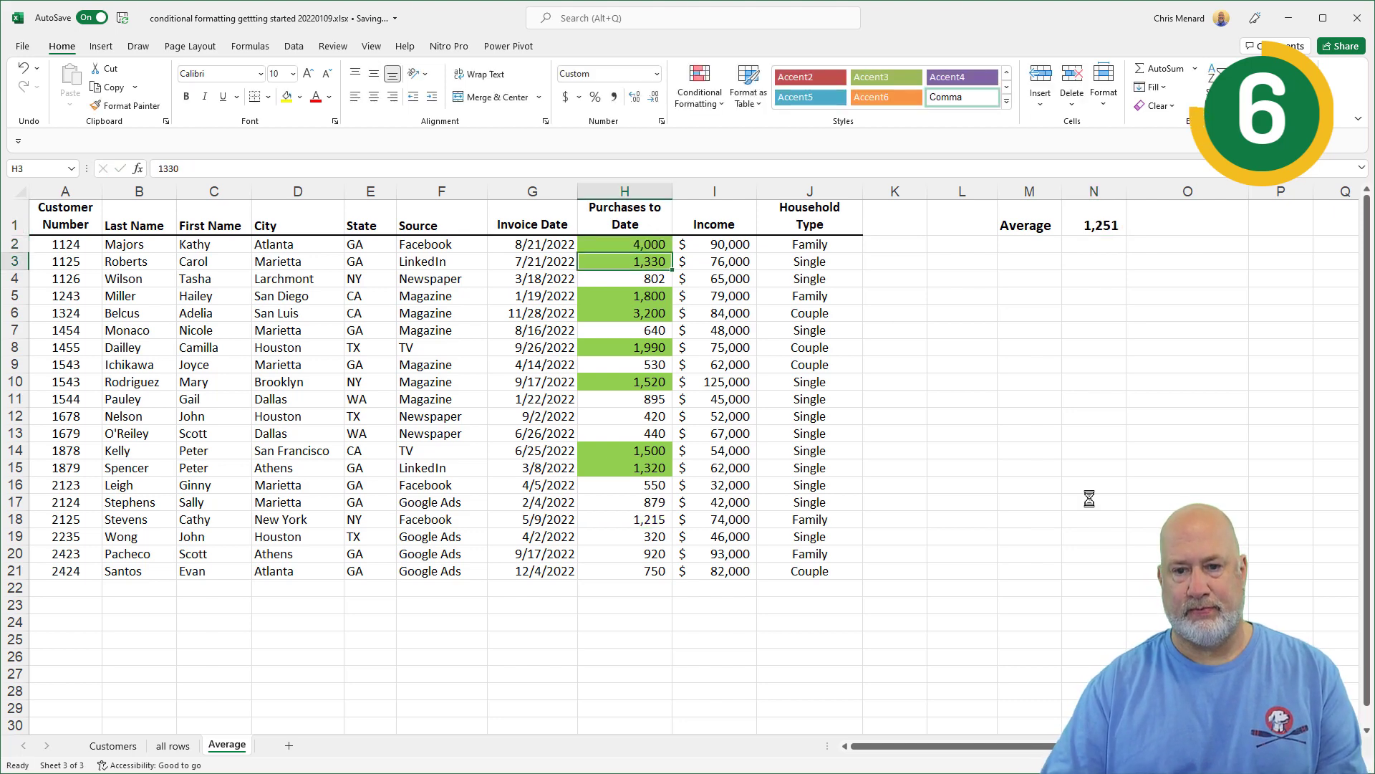
# Step: Change the H2 value to 12,000
pyautogui.doubleClick(642, 244)
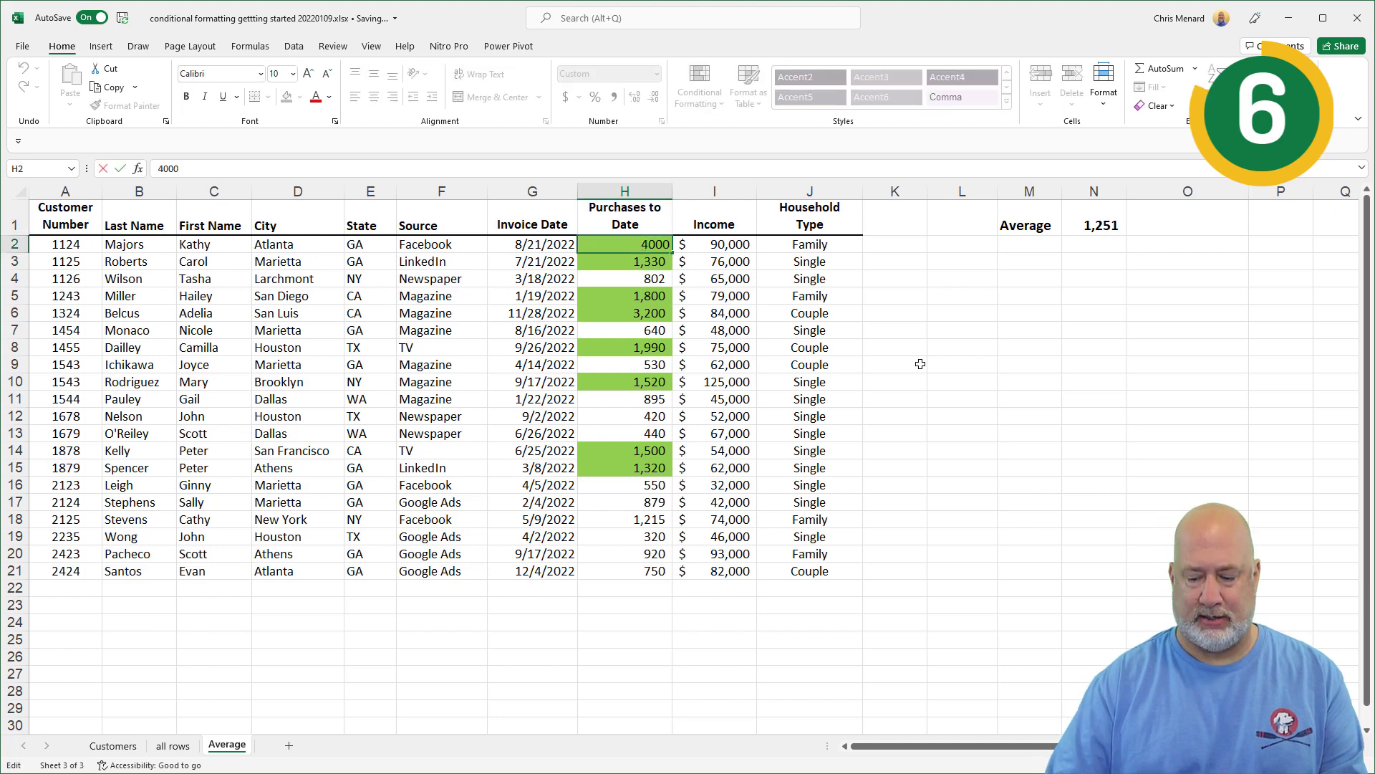
pyautogui.press('BackSpace')
pyautogui.press('BackSpace')
pyautogui.press('BackSpace')
pyautogui.press('BackSpace')
pyautogui.write('12000')
pyautogui.press('Return')
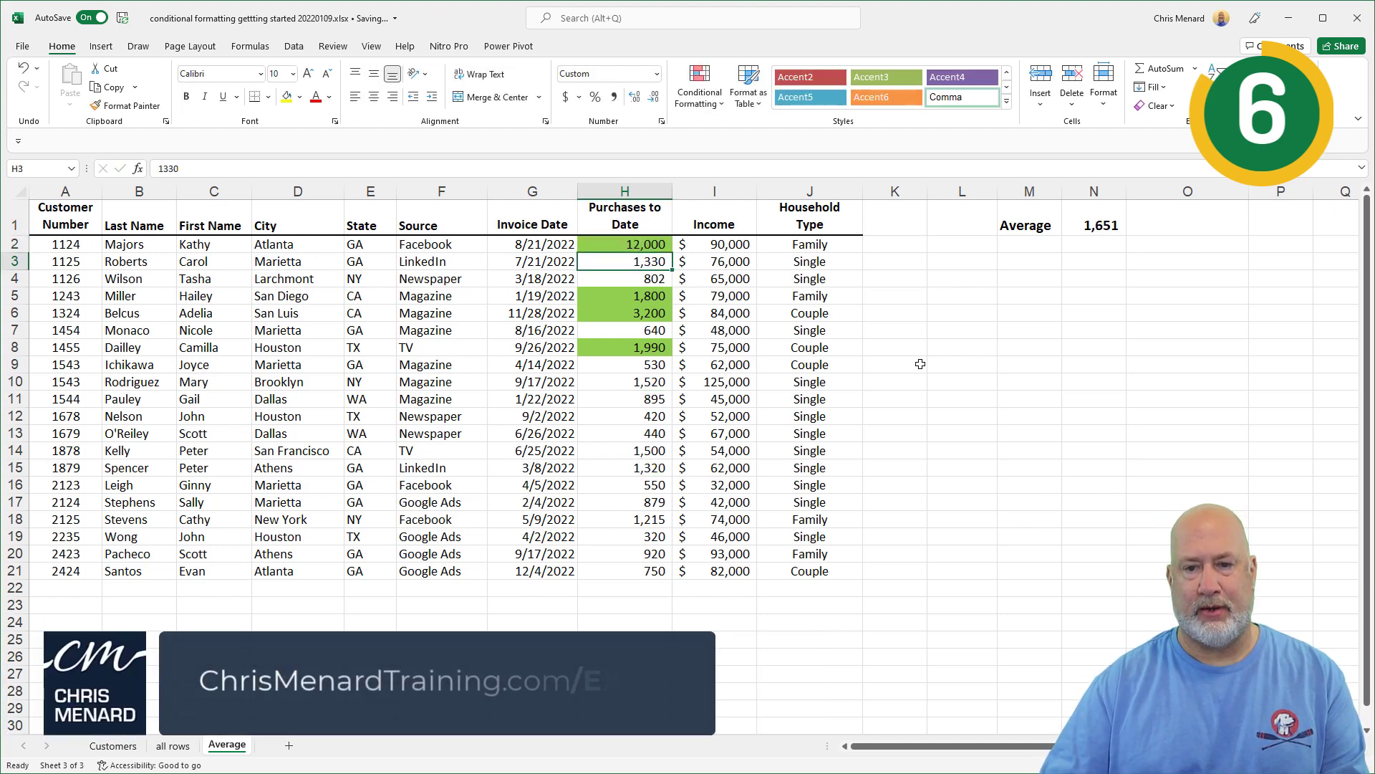